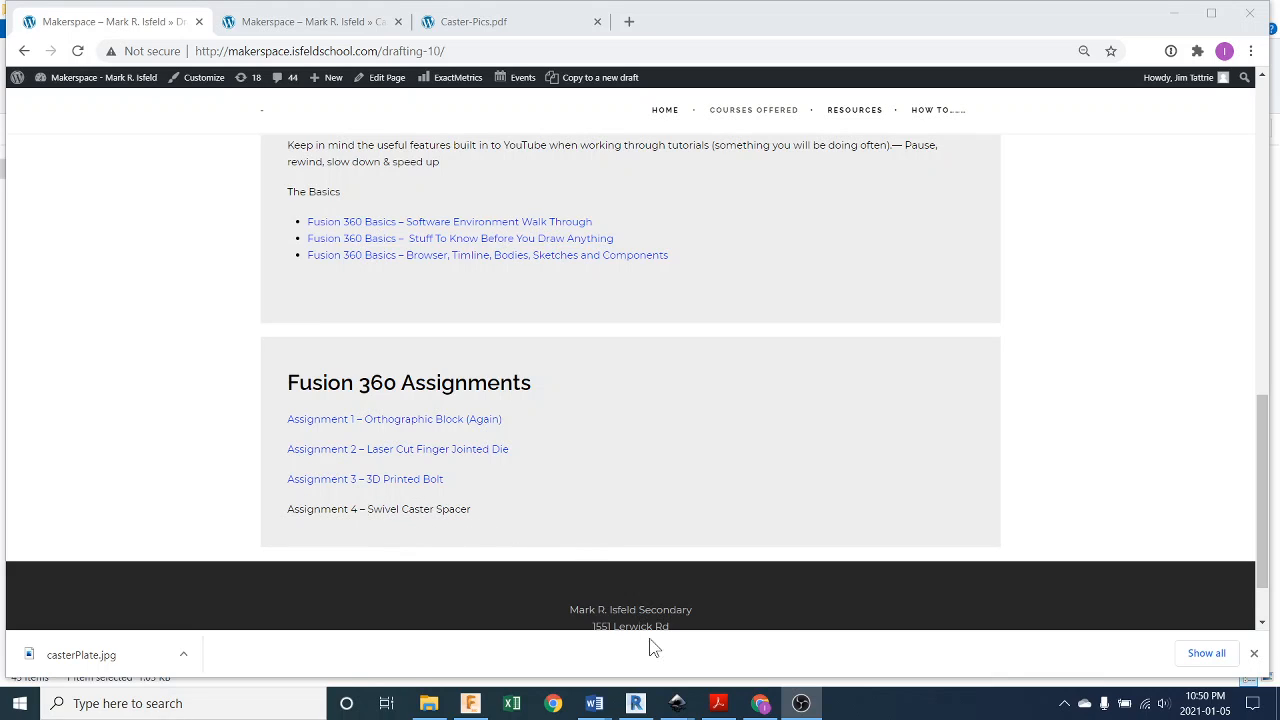
# Review the caster photos in Acrobat Reader, and examine the finished Caster Spacer plate in Fusion 360.
pyautogui.click(718, 703)
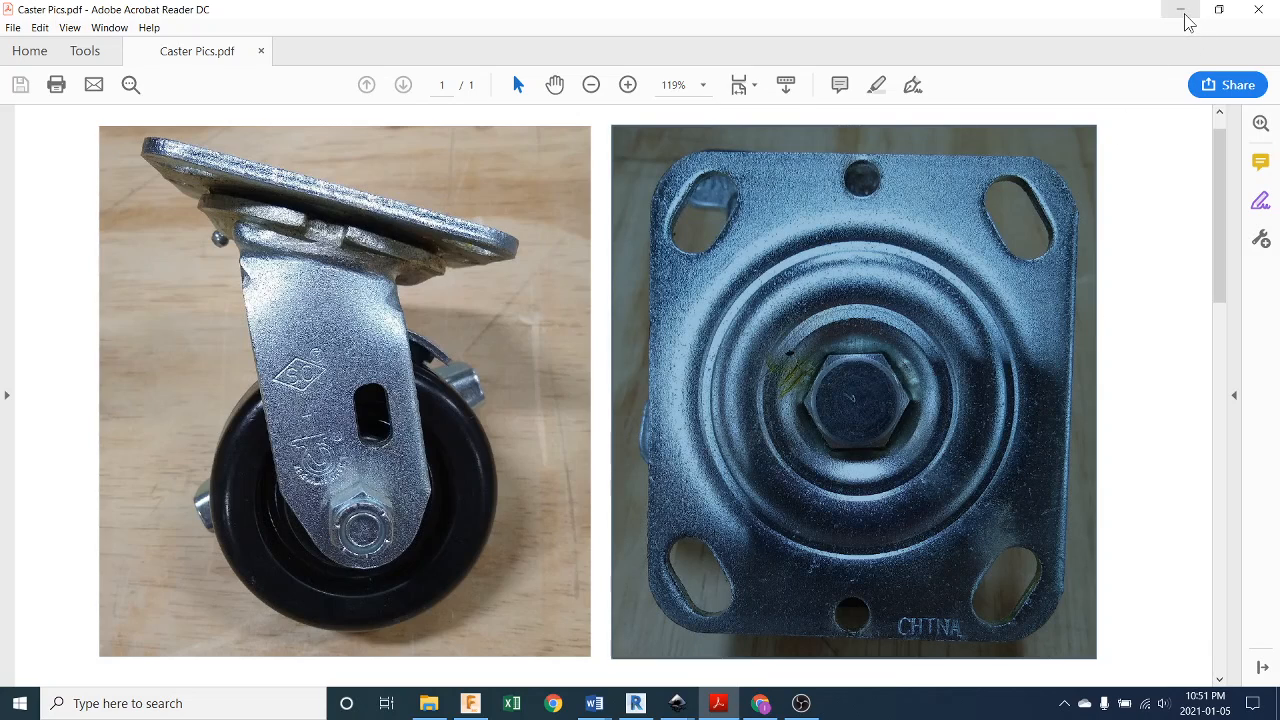
pyautogui.click(1181, 10)
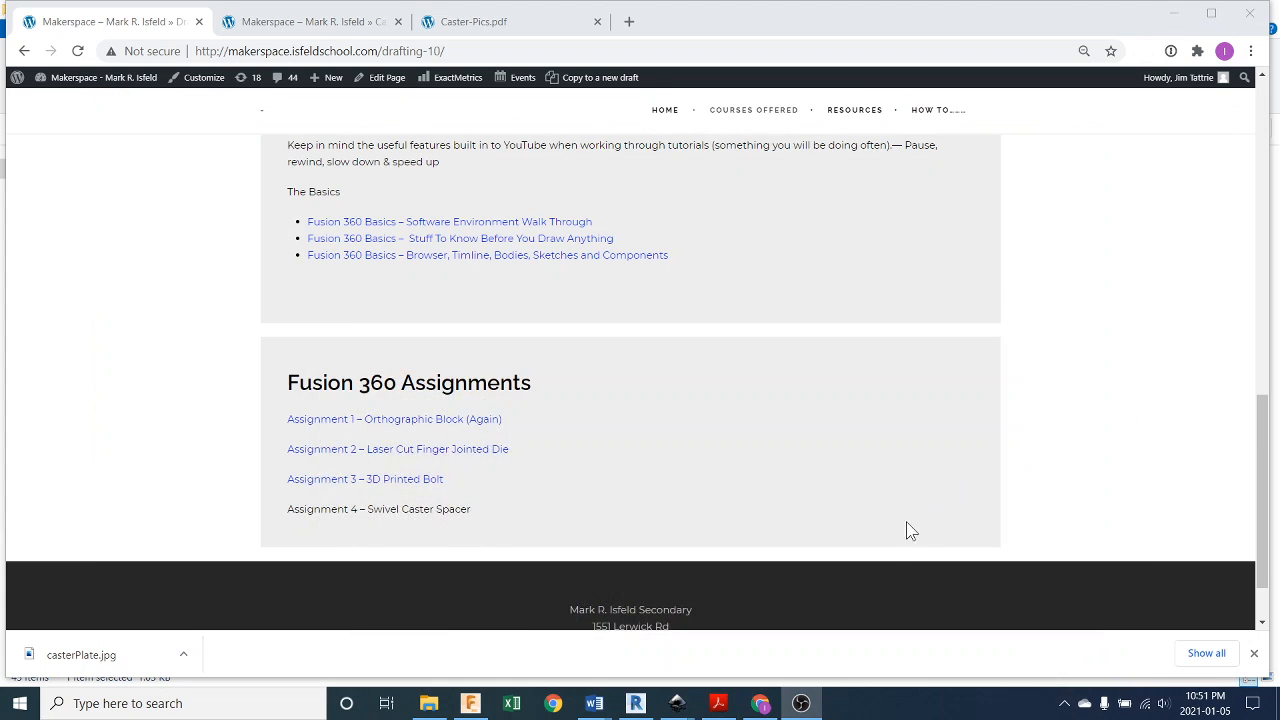
pyautogui.click(472, 704)
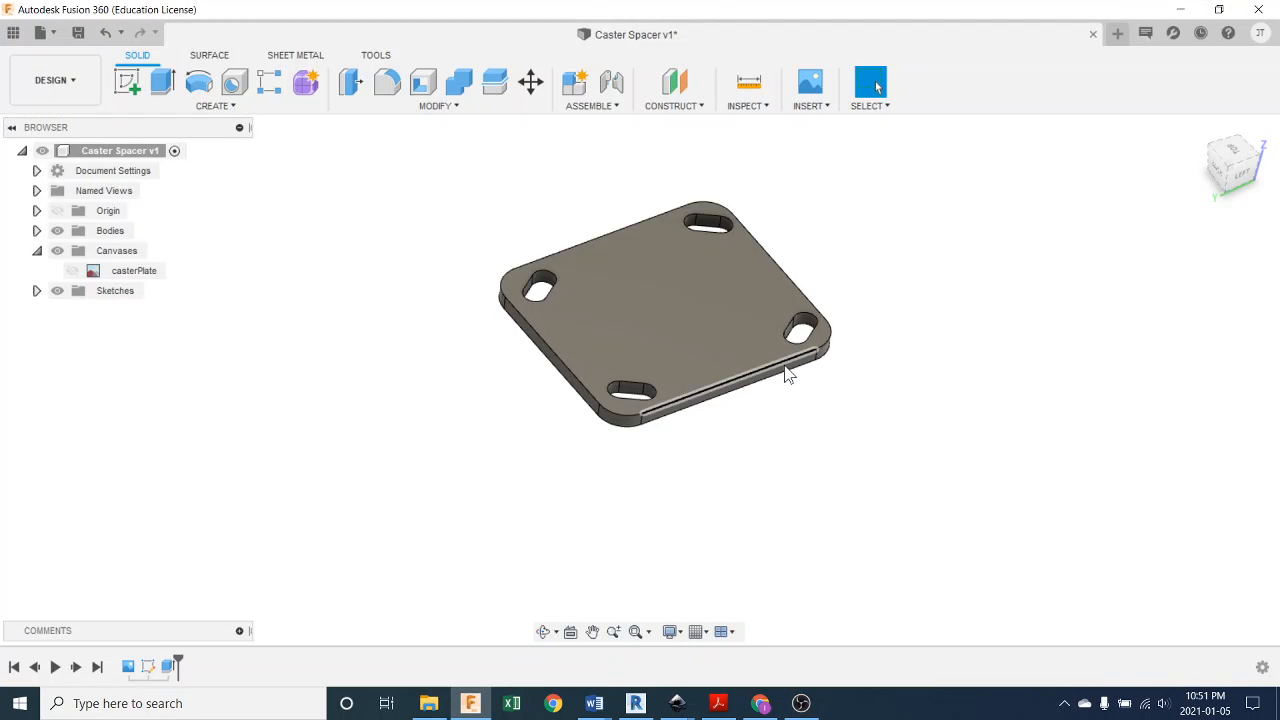
pyautogui.keyDown('shift'); pyautogui.moveTo(809, 386); pyautogui.dragTo(782, 460, button='middle'); pyautogui.keyUp('shift')
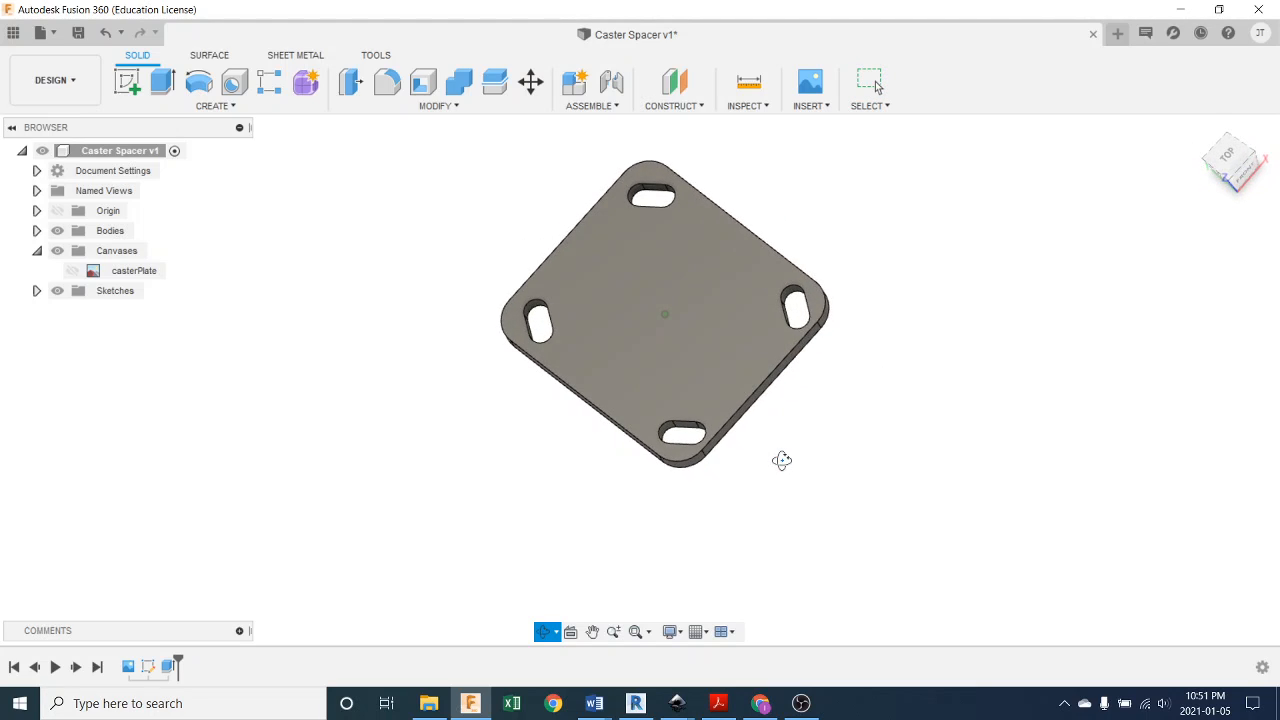
pyautogui.moveTo(868, 402); pyautogui.dragTo(839, 449, button='middle')
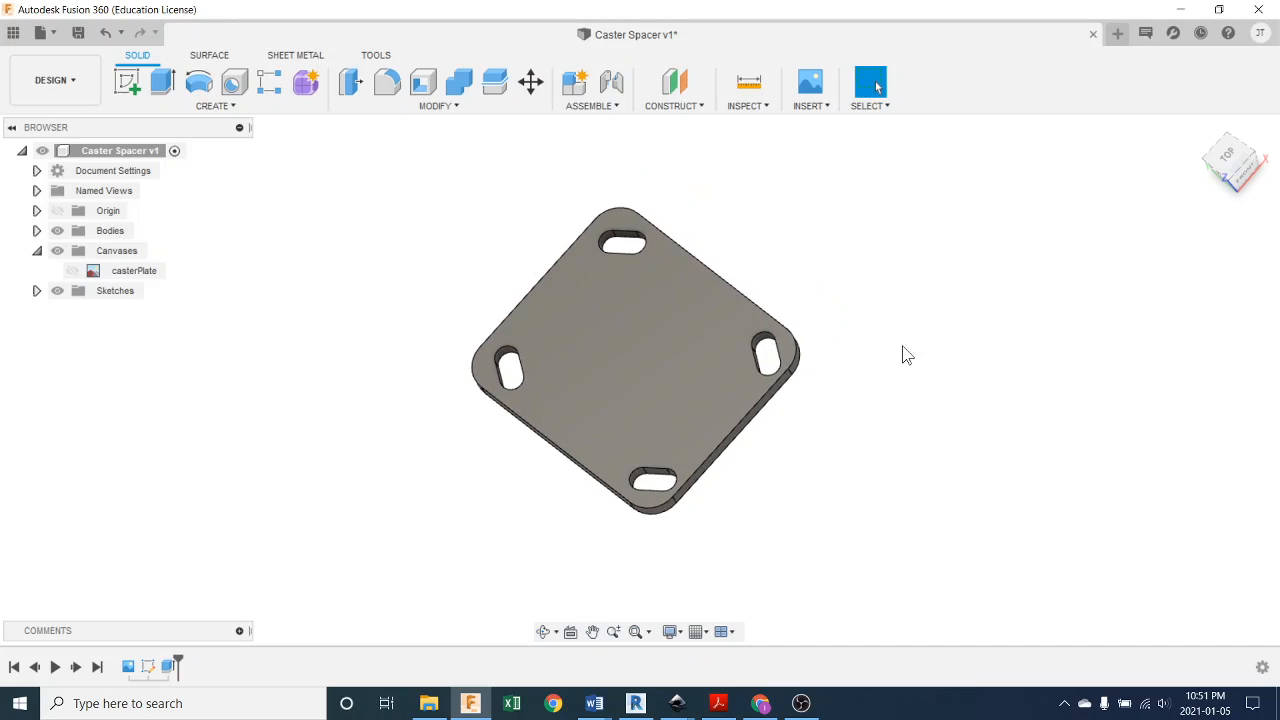
# Create a new design and save it in the Drafting 10 project as "Swivel Caster Spacer Tutorial".
pyautogui.click(59, 40)
pyautogui.click(70, 58)
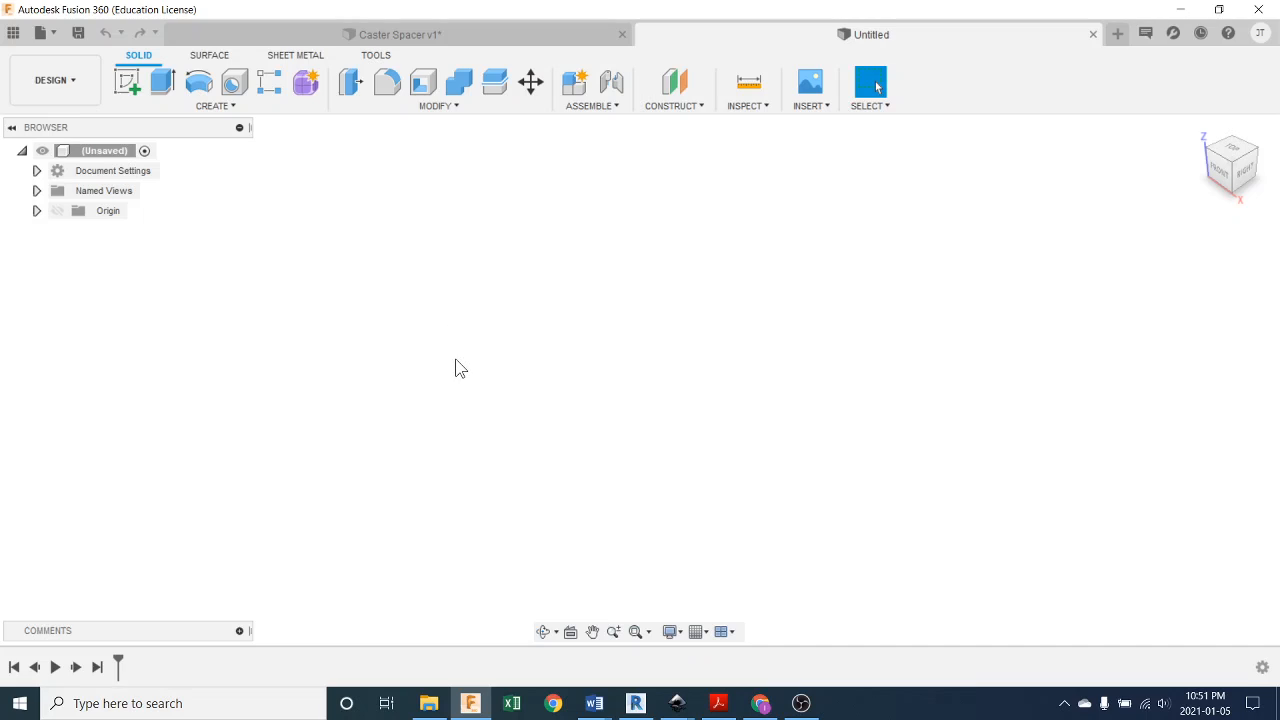
pyautogui.click(77, 37)
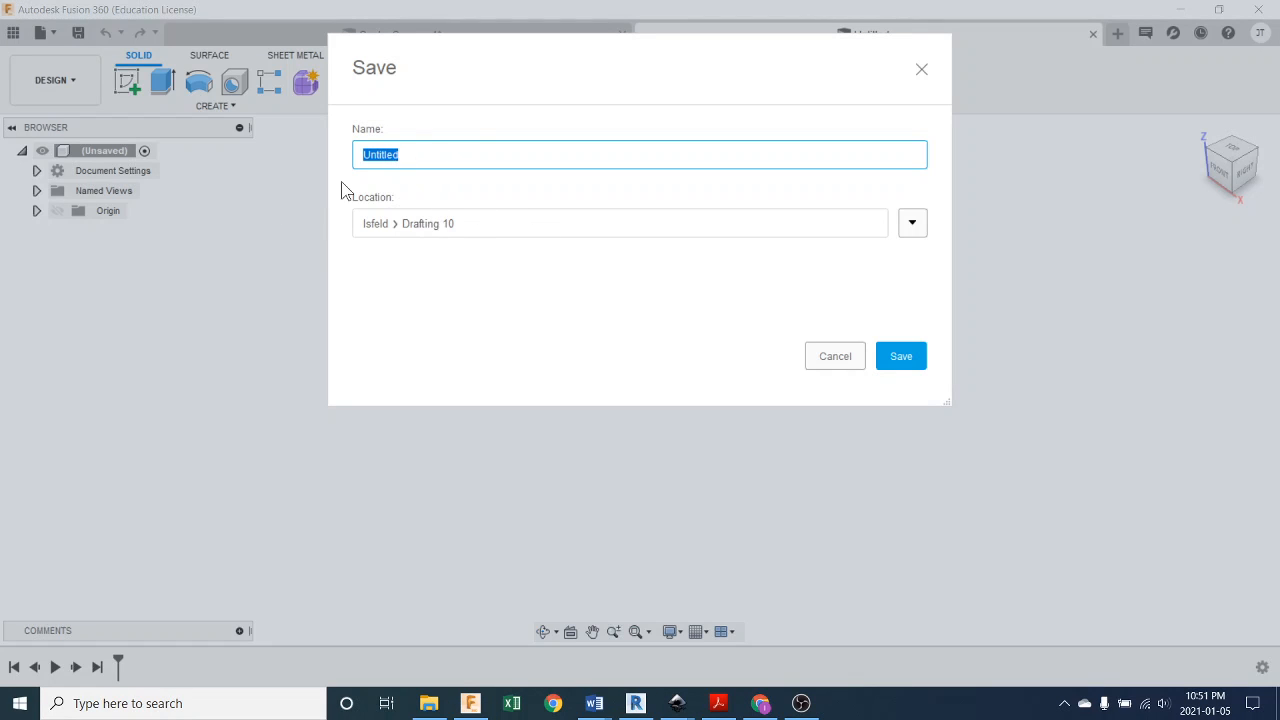
pyautogui.click(444, 161)
pyautogui.write('S')
pyautogui.write('wivel Caster Spacer Tutorial')
pyautogui.click(899, 356)
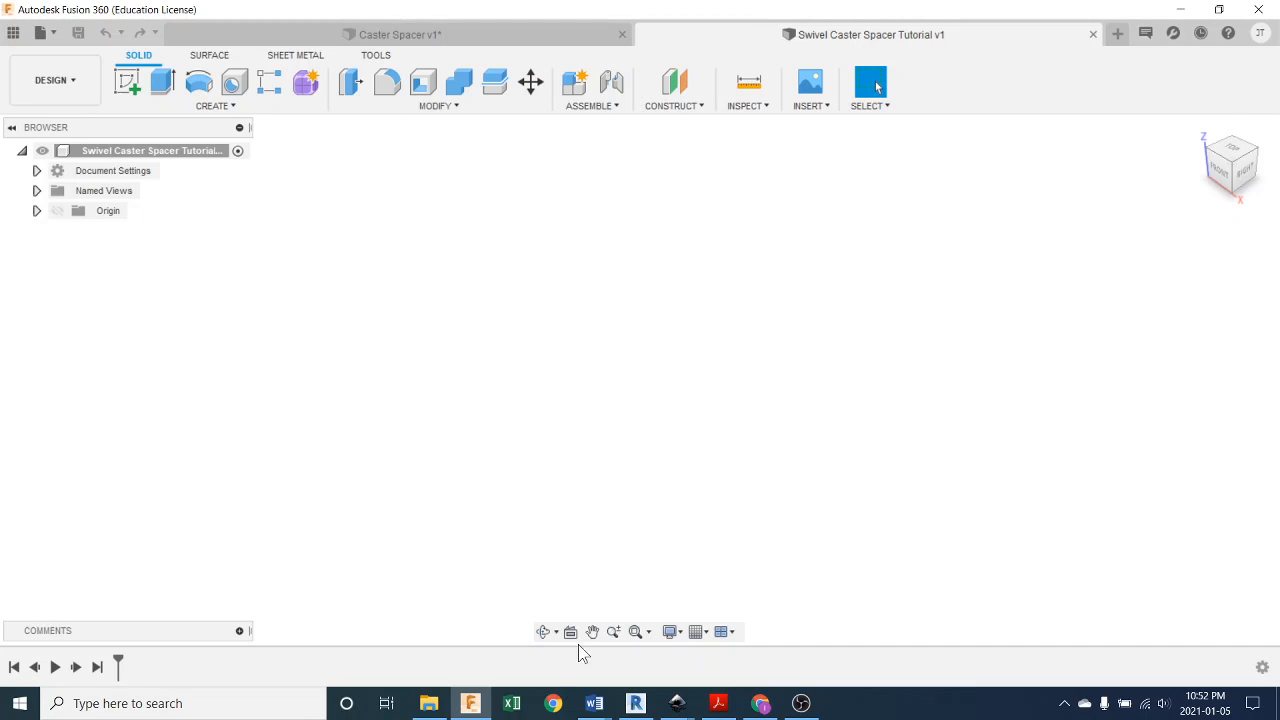
# Switch to Chrome and open the image file linked under Tutorial 1 on the Caster Spacer assignment page.
pyautogui.click(757, 705)
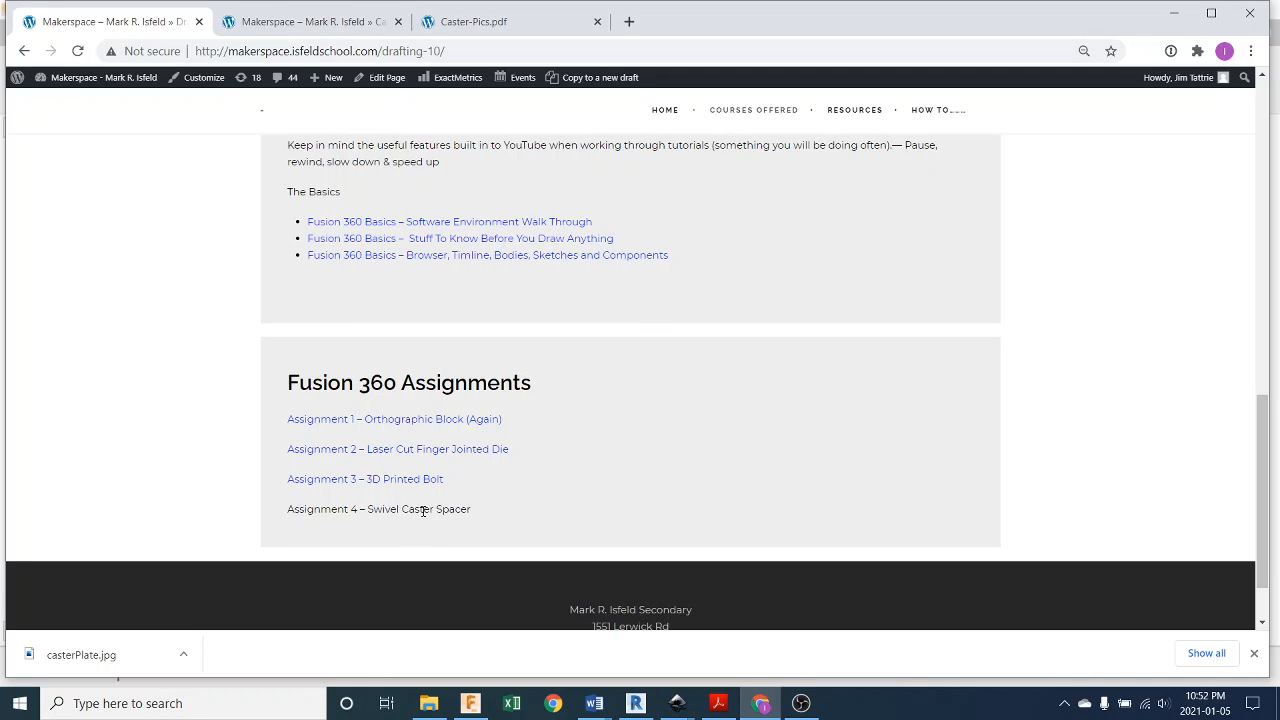
pyautogui.click(303, 22)
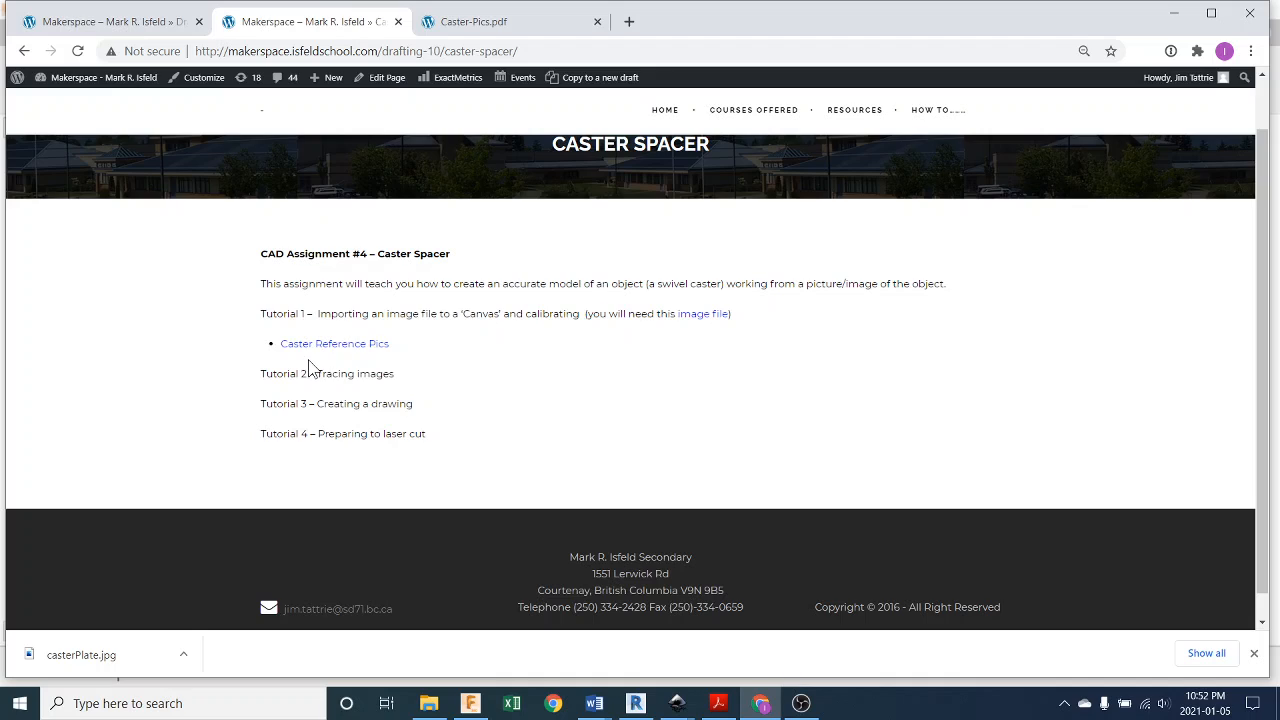
pyautogui.keyDown('ctrl'); pyautogui.scroll(1, 296, 378); pyautogui.keyUp('ctrl')
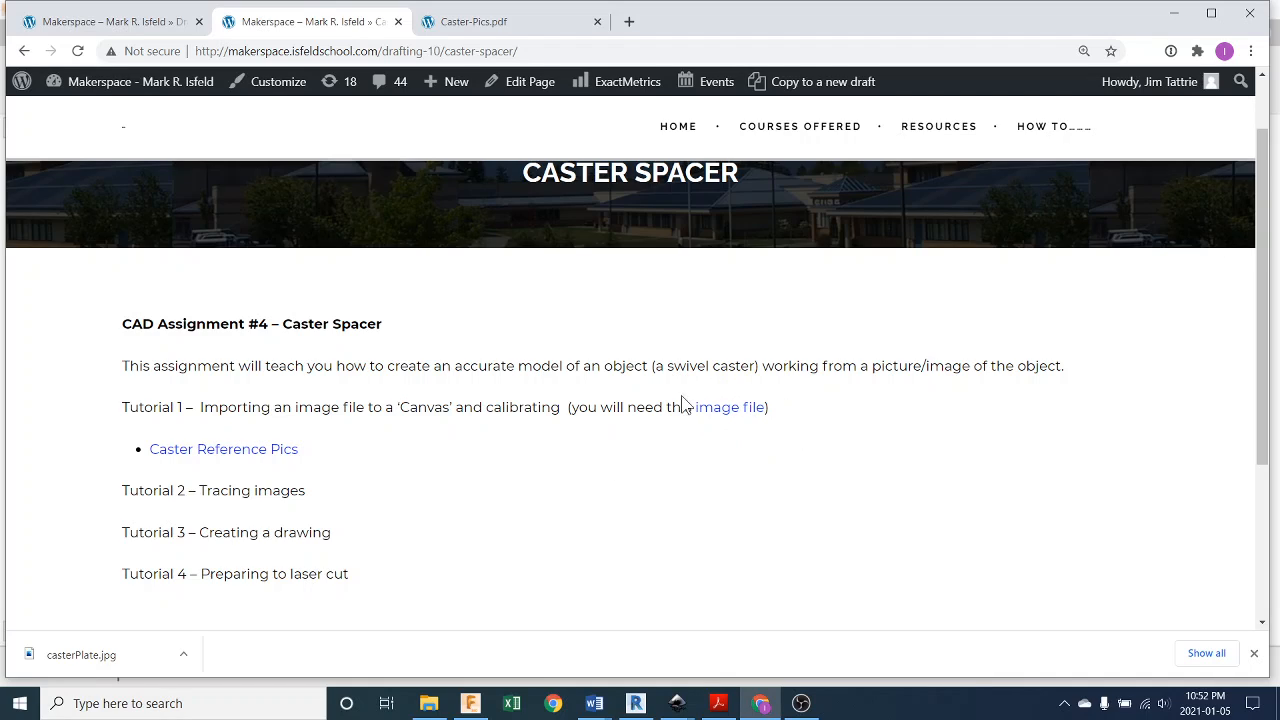
pyautogui.click(736, 409)
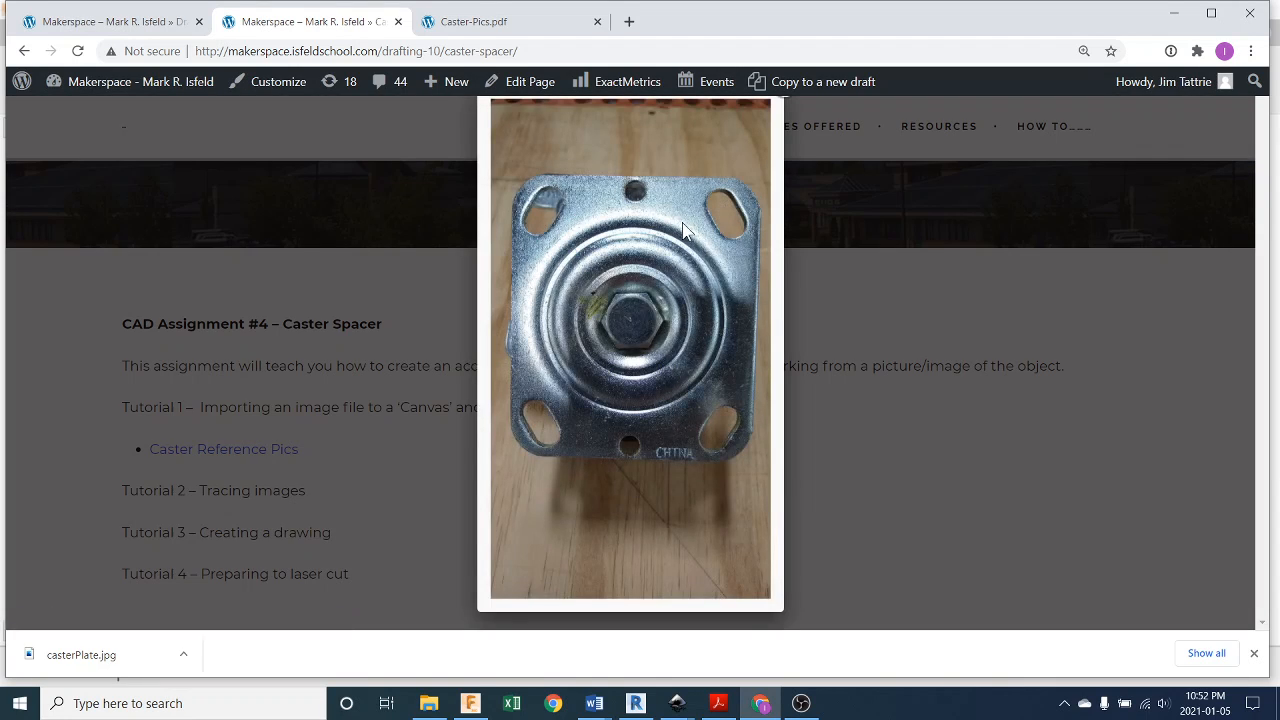
# Start saving the caster plate image and choose the Drafting 10 folder in Documents as its location.
pyautogui.rightClick(662, 350)
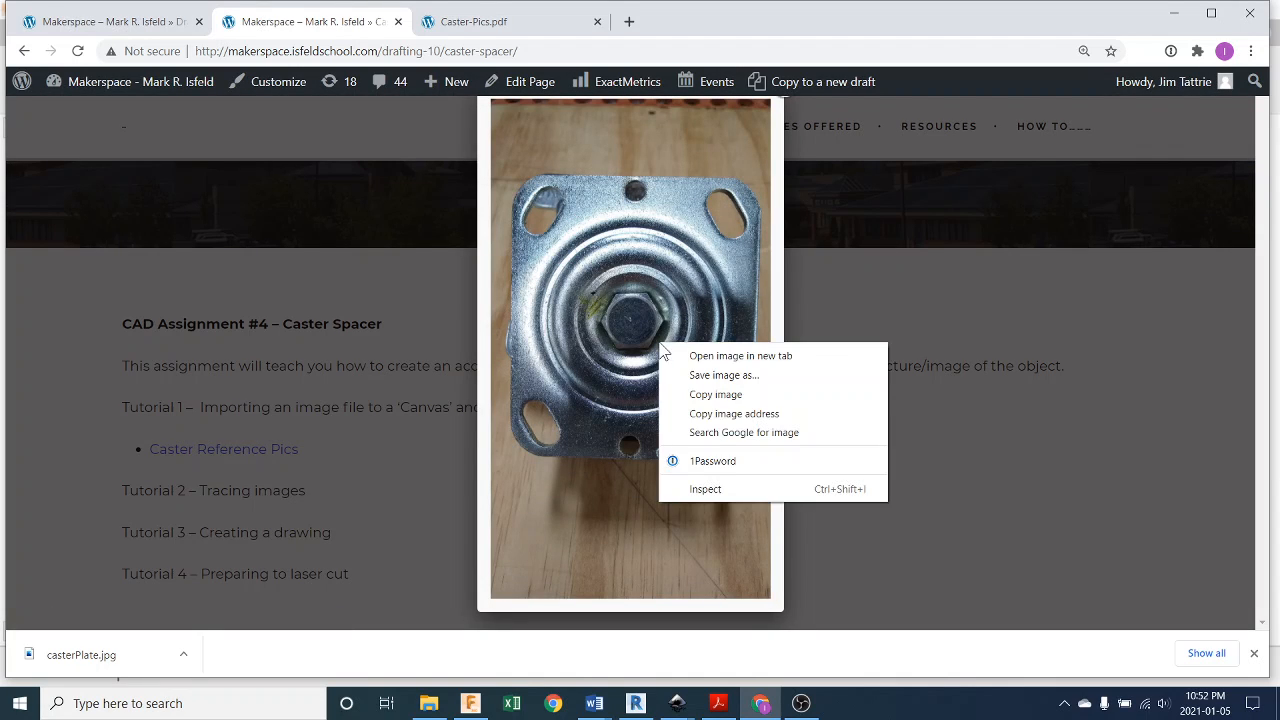
pyautogui.click(724, 376)
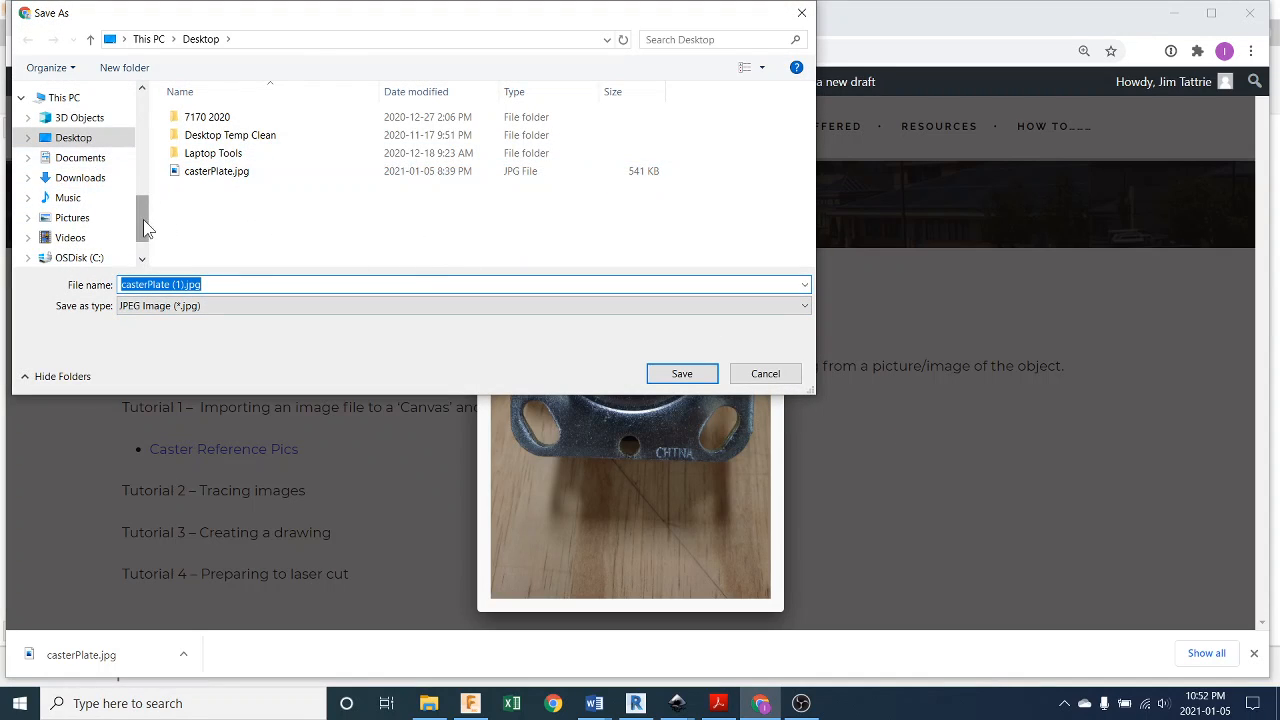
pyautogui.moveTo(144, 222); pyautogui.dragTo(150, 128)
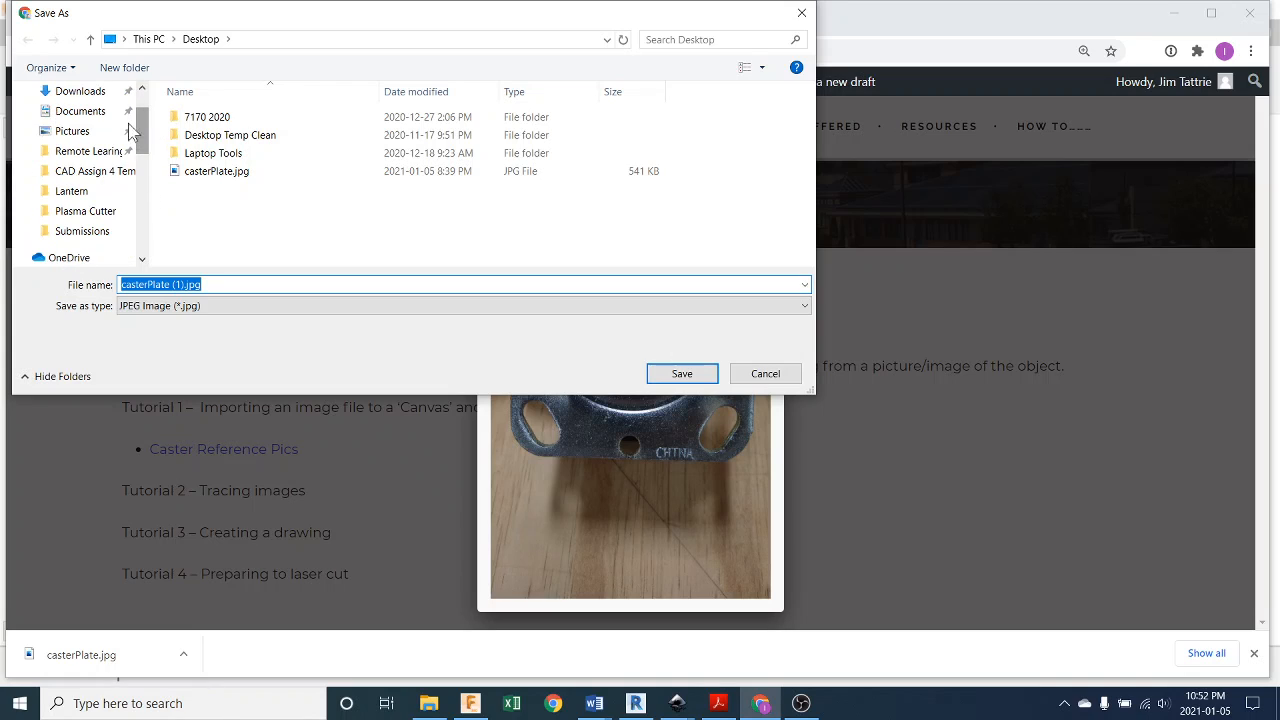
pyautogui.click(80, 111)
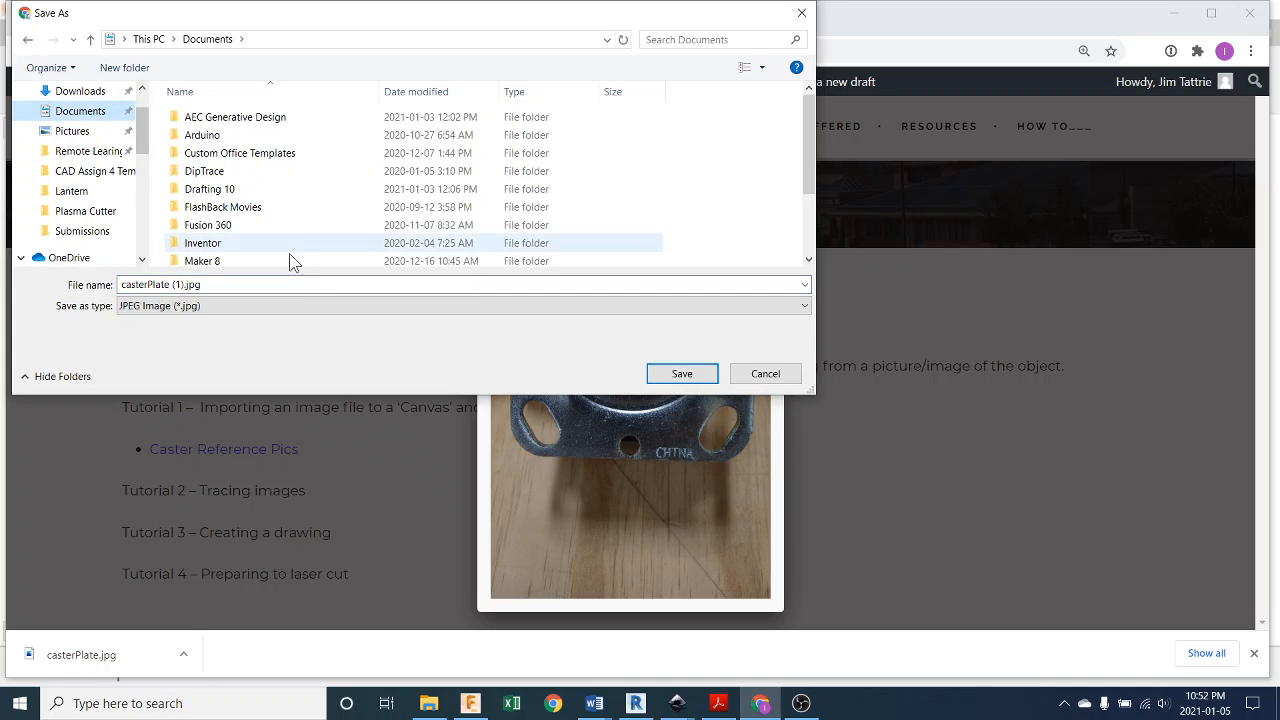
pyautogui.click(280, 189)
pyautogui.doubleClick(280, 189)
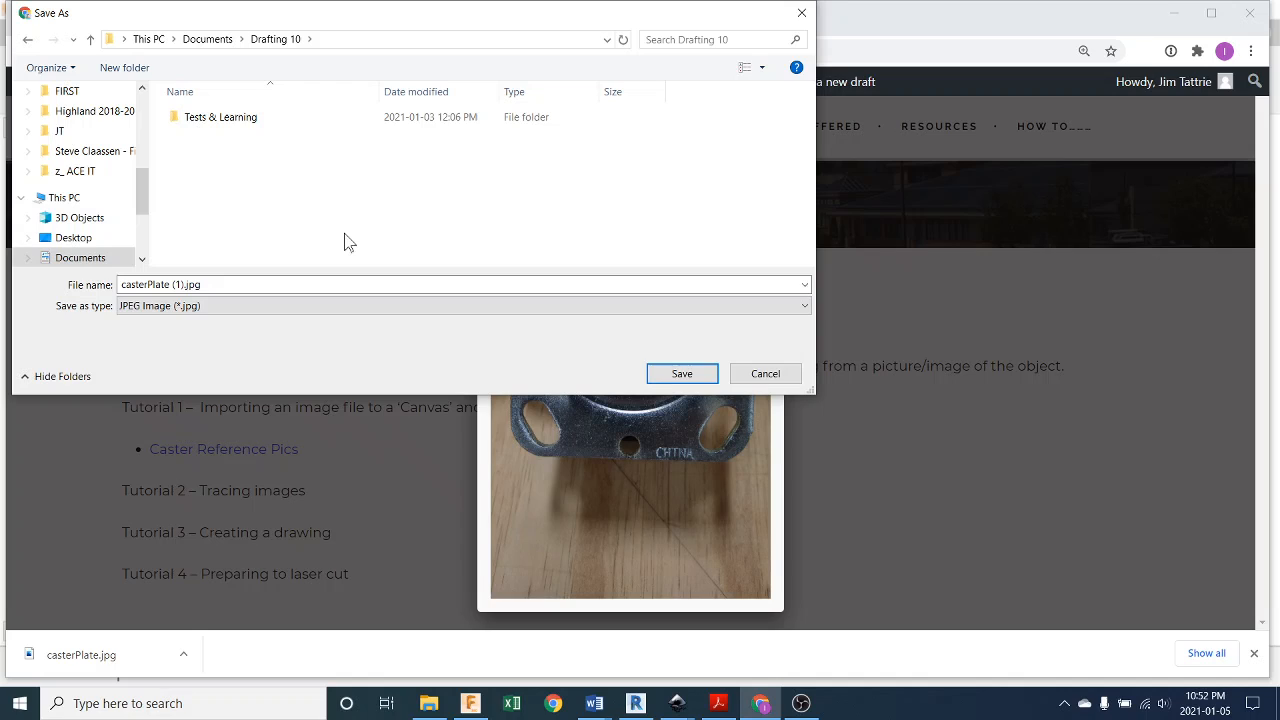
# Create a new folder named "Swivel Caster" inside the Drafting 10 folder.
pyautogui.rightClick(274, 189)
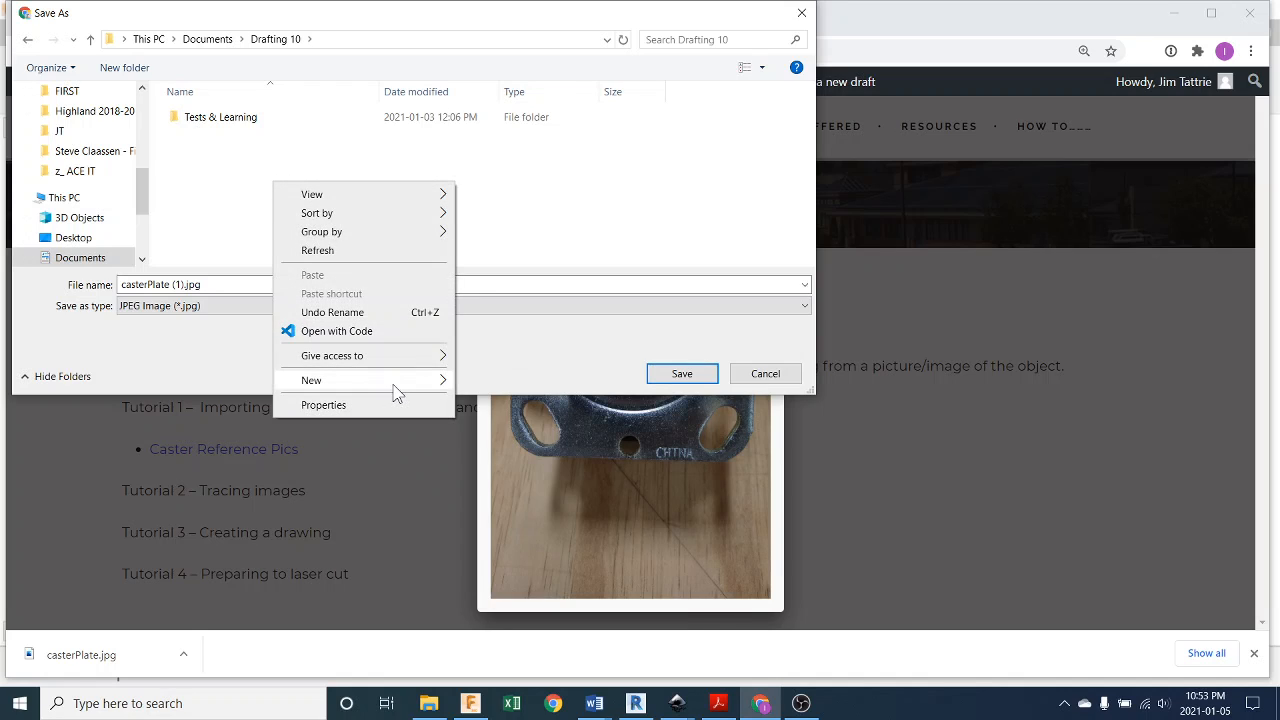
pyautogui.moveTo(386, 380)
pyautogui.click(476, 375)
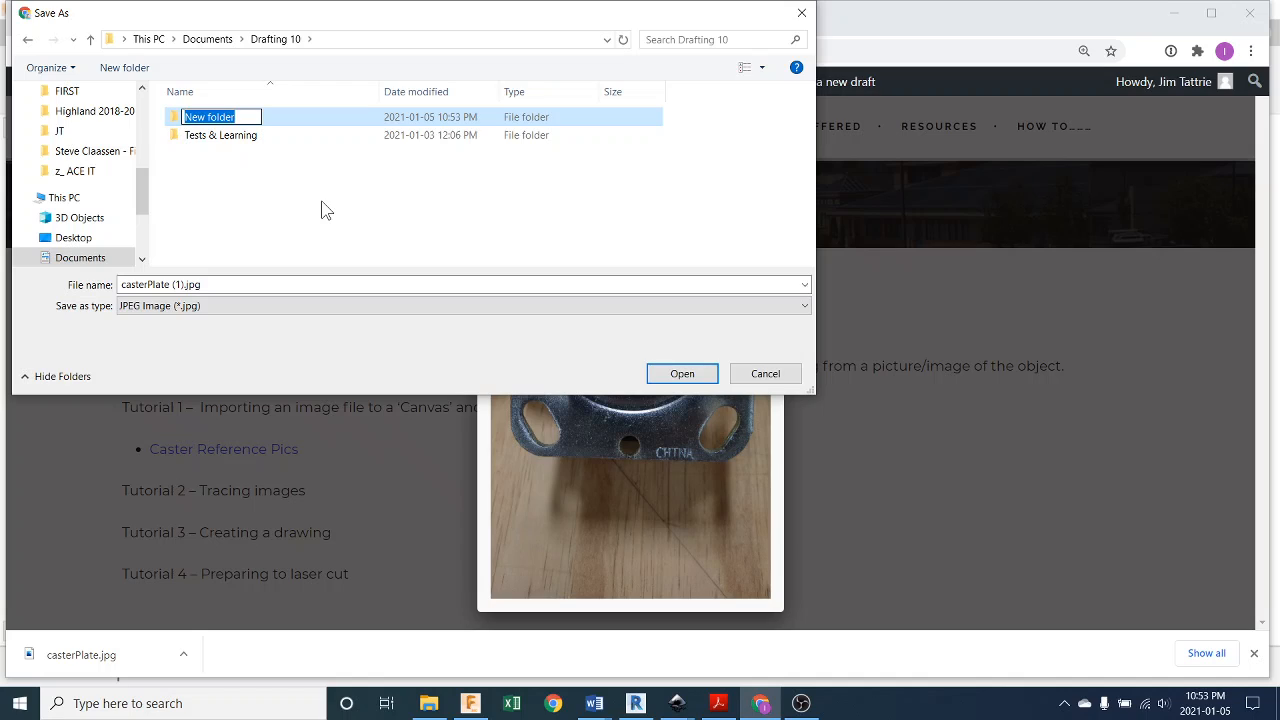
pyautogui.write('Swivel ')
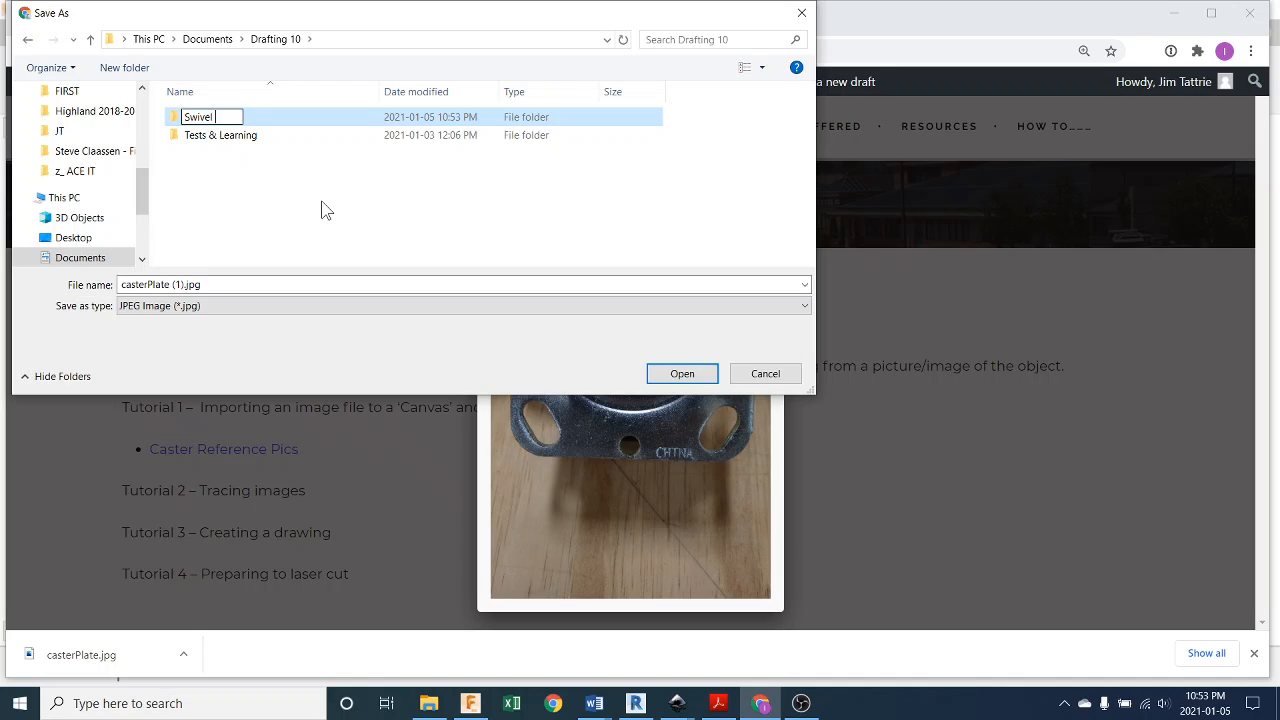
pyautogui.write('Caster')
pyautogui.click(338, 232)
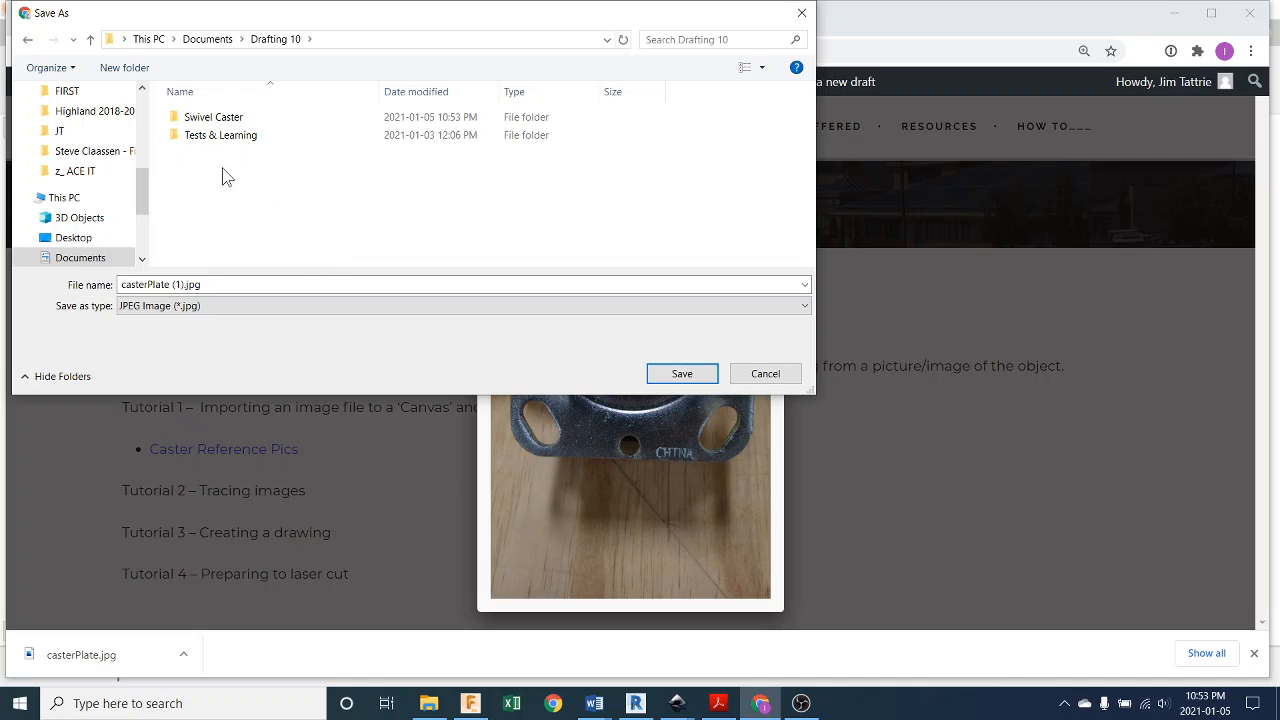
# Save the image in the Swivel Caster folder as casterPlate.jpg and close the web page's image preview.
pyautogui.doubleClick(214, 117)
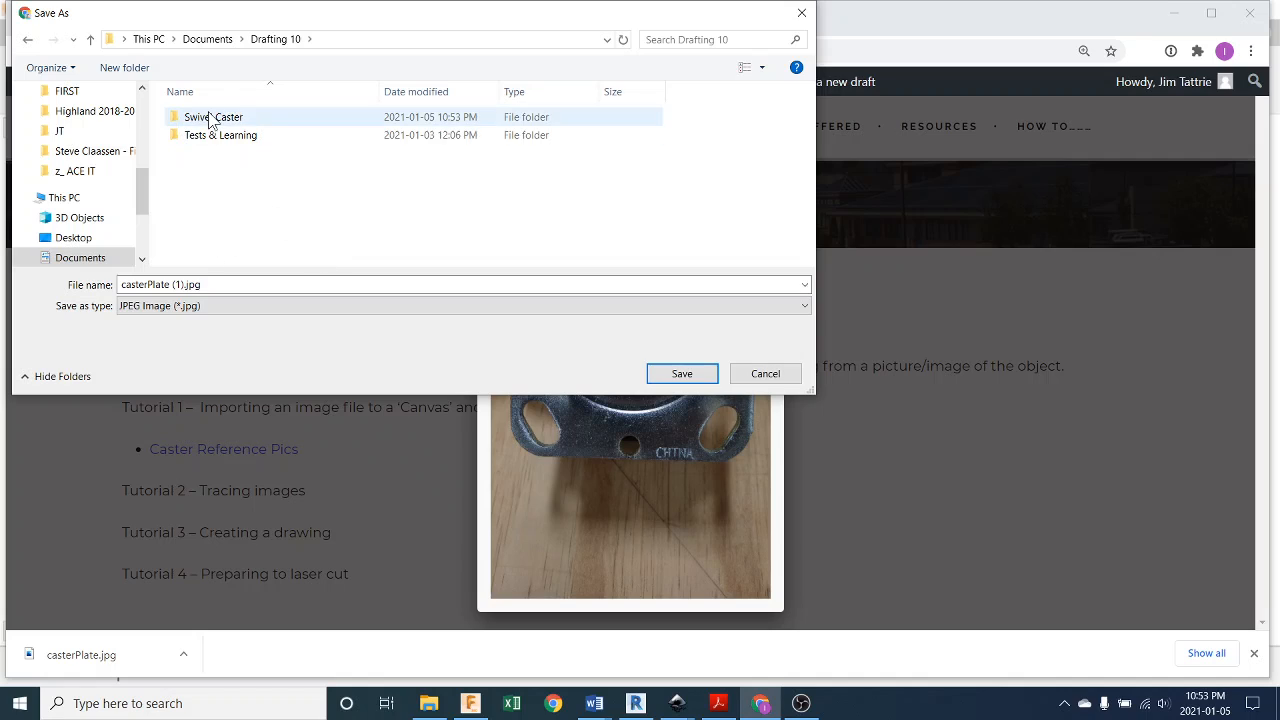
pyautogui.click(165, 284)
pyautogui.click(186, 285)
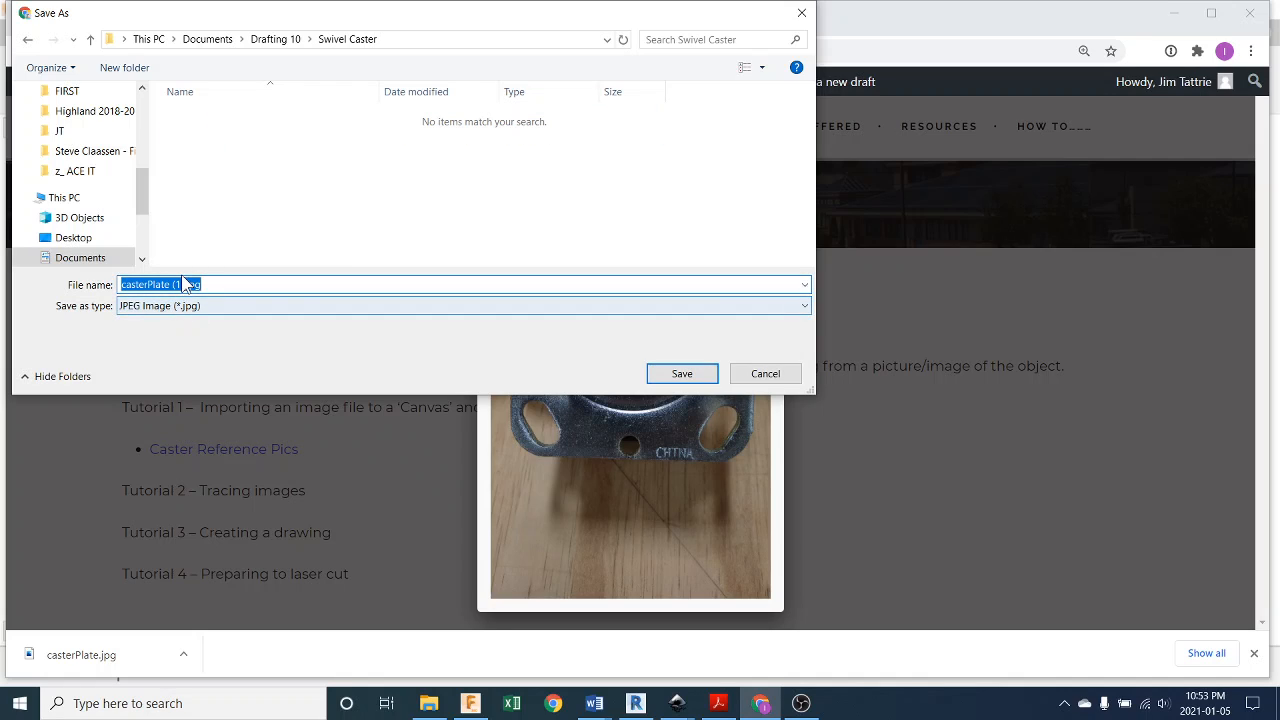
pyautogui.click(182, 286)
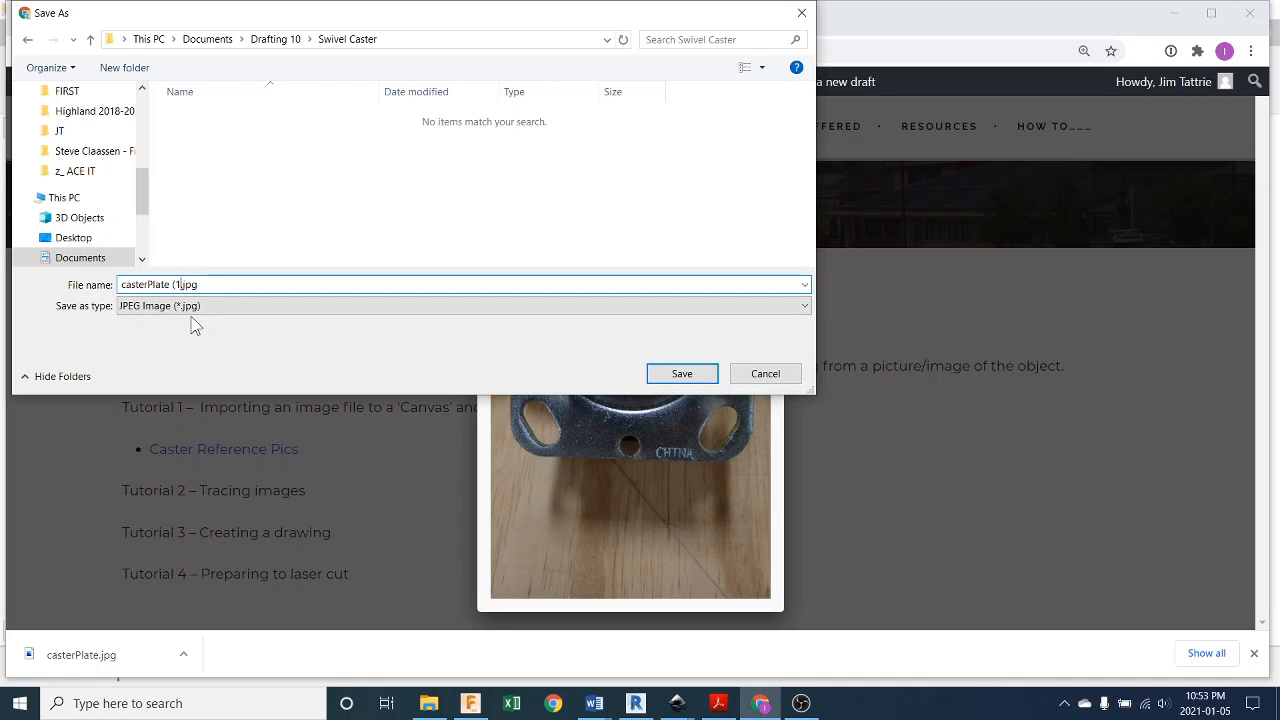
pyautogui.press('BackSpace')
pyautogui.press('BackSpace')
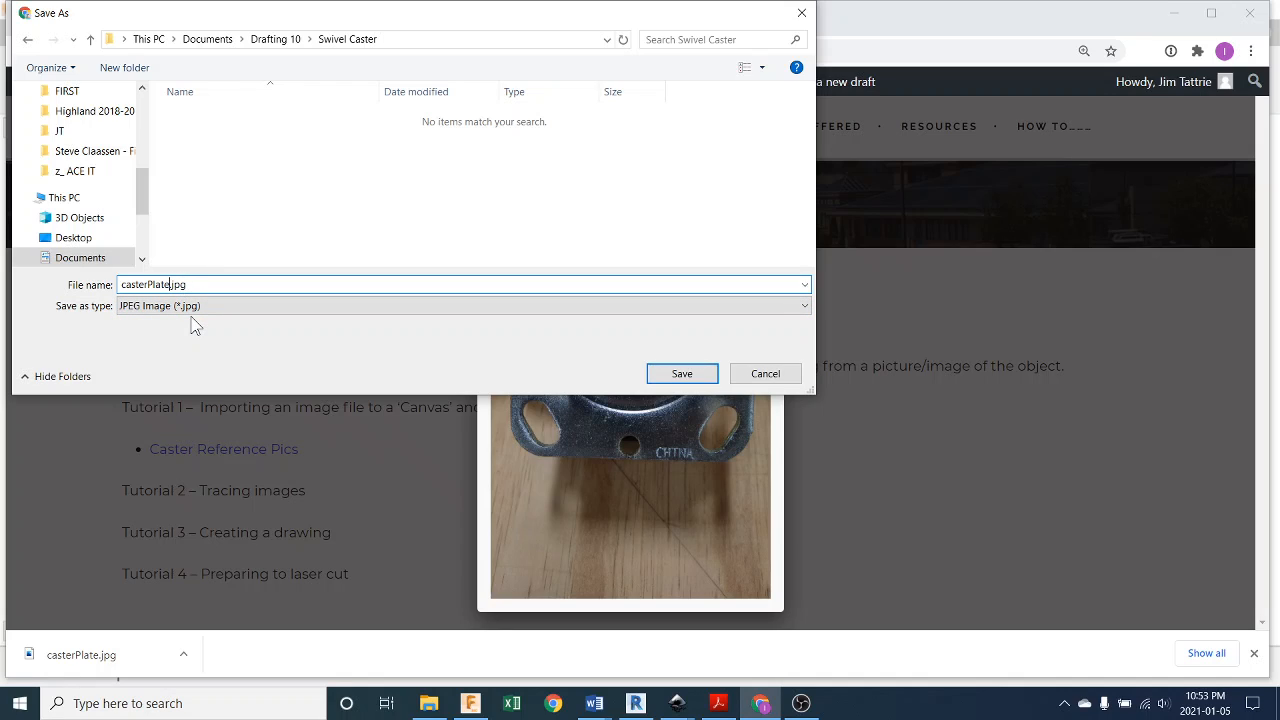
pyautogui.click(682, 373)
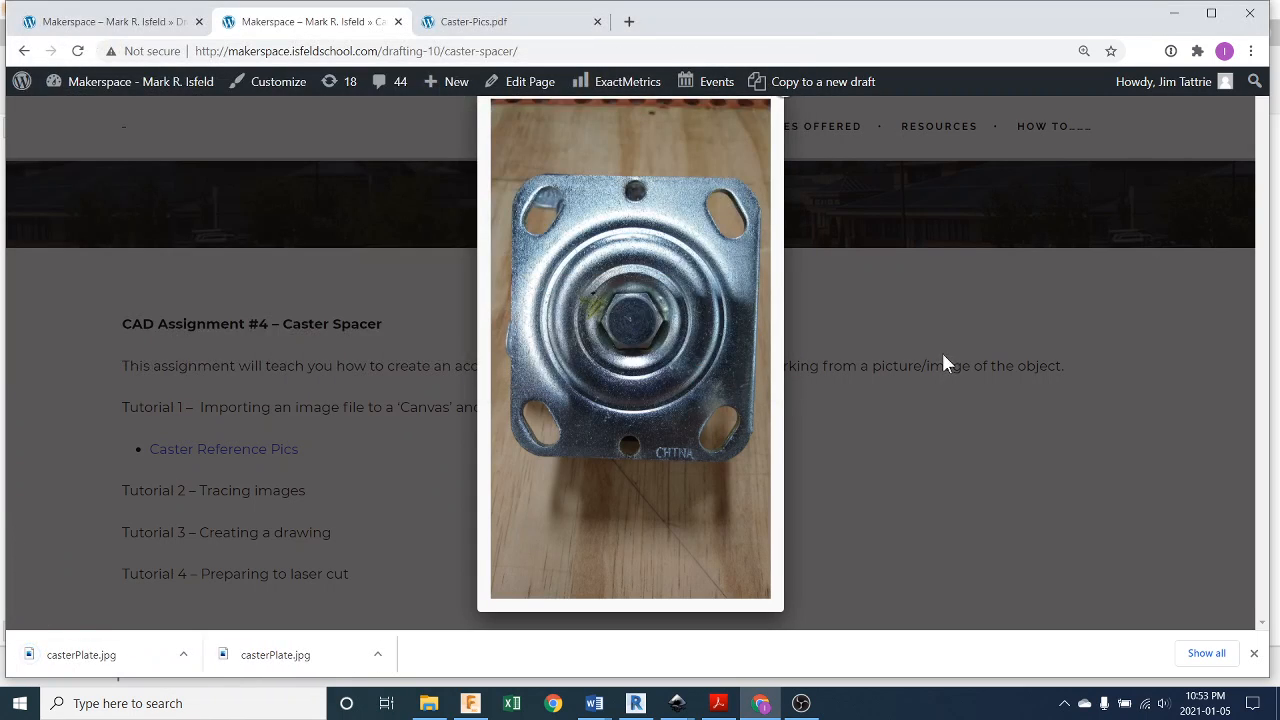
pyautogui.click(929, 319)
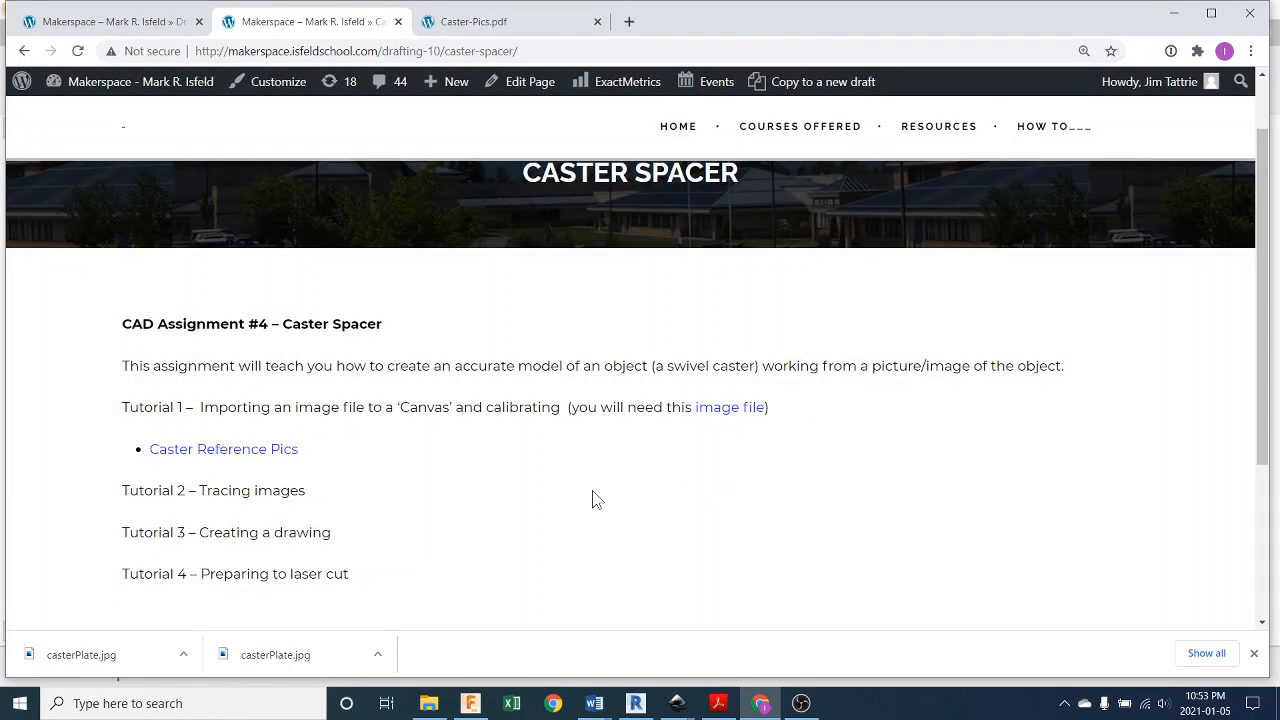
# Open the Caster Reference Pics PDF in Chrome and examine the ruler photos showing the plate's height and width.
pyautogui.click(471, 704)
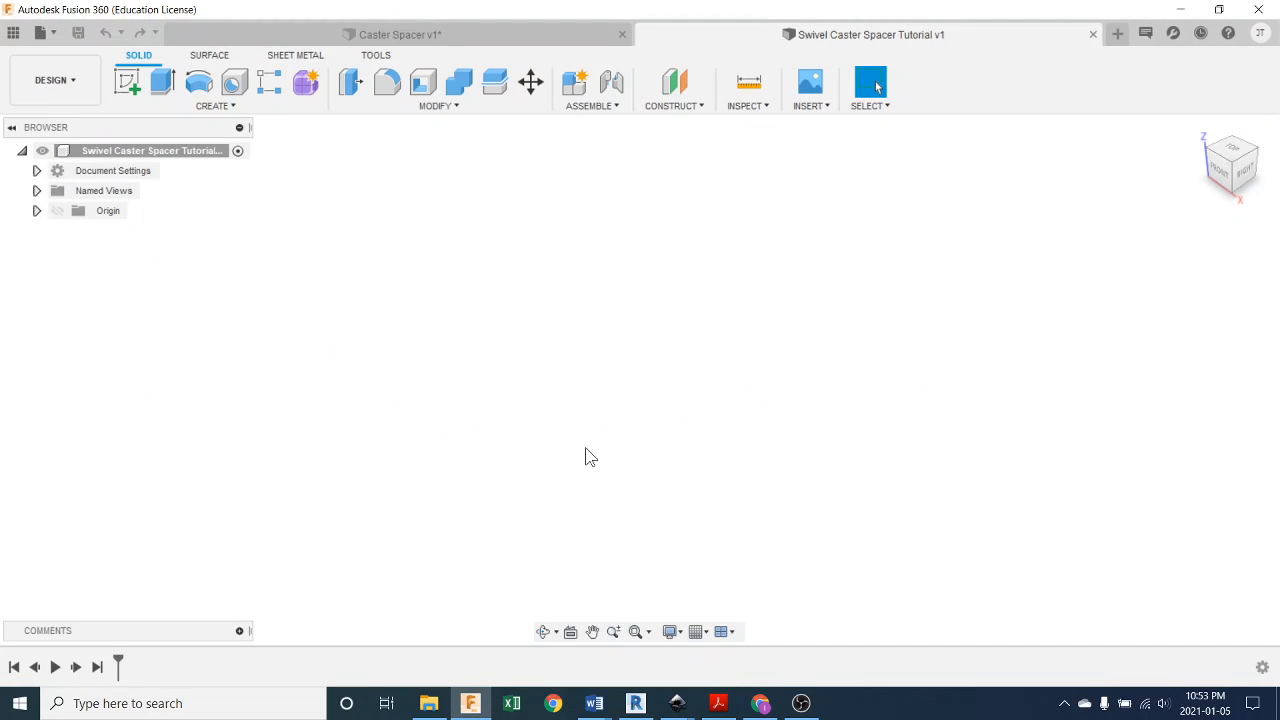
pyautogui.click(760, 703)
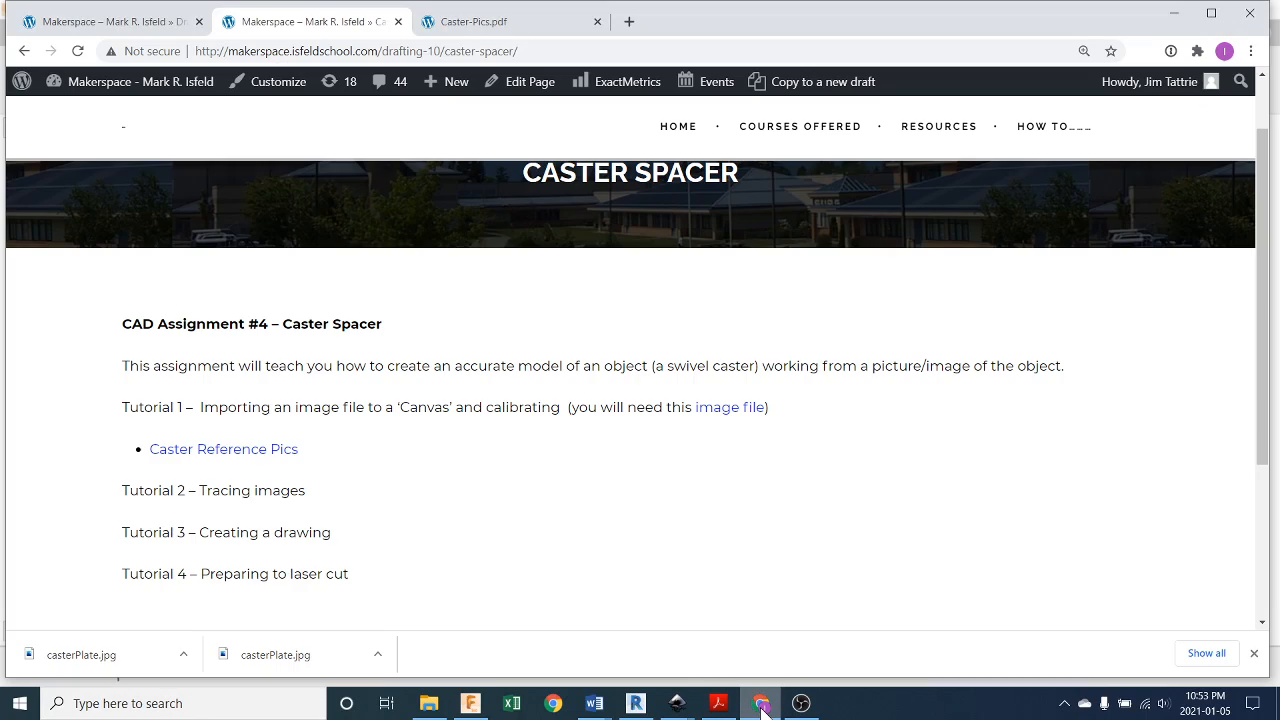
pyautogui.click(229, 449)
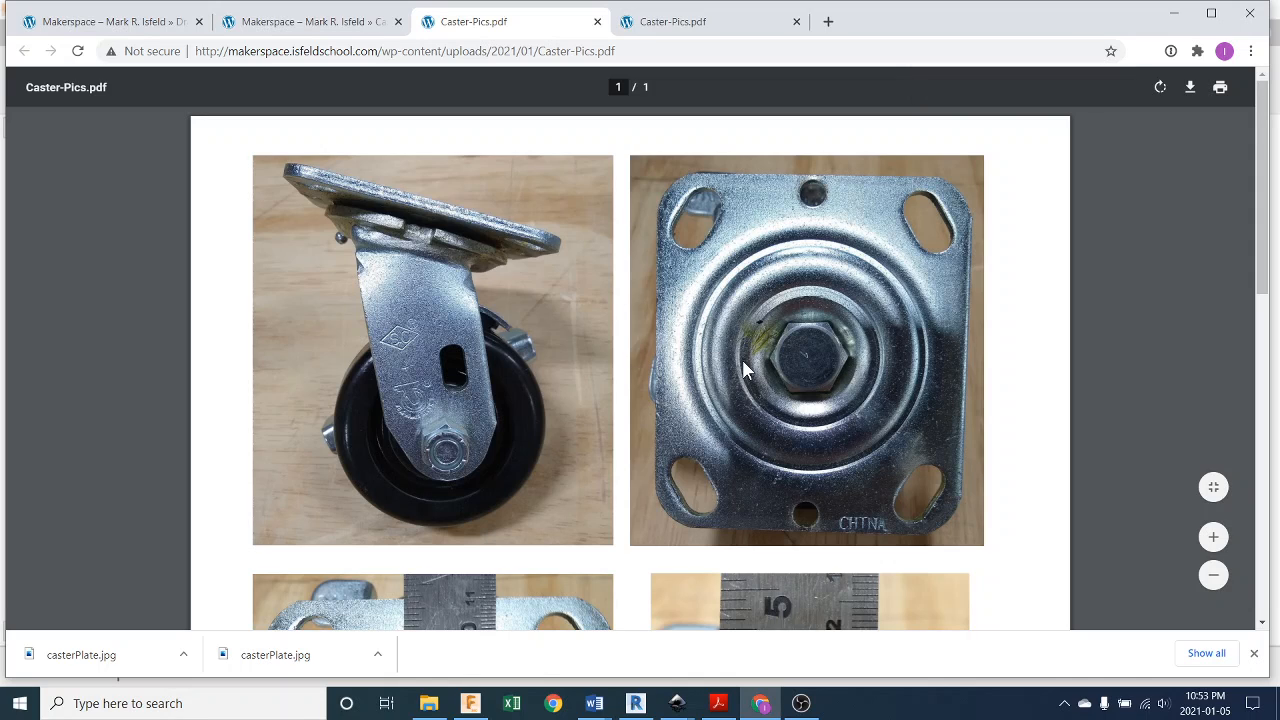
pyautogui.scroll(-4, 747, 375)
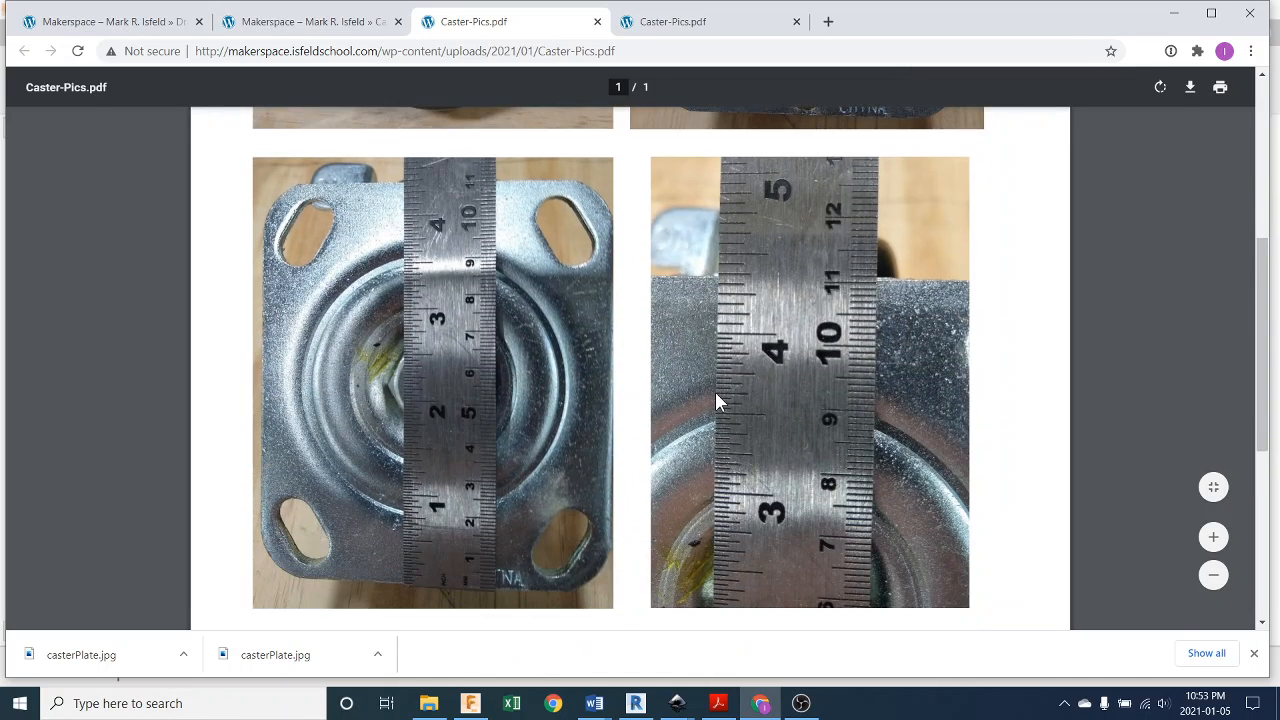
pyautogui.keyDown('ctrl'); pyautogui.scroll(1, 715, 392); pyautogui.keyUp('ctrl')
pyautogui.keyDown('ctrl'); pyautogui.scroll(-2, 715, 392); pyautogui.keyUp('ctrl')
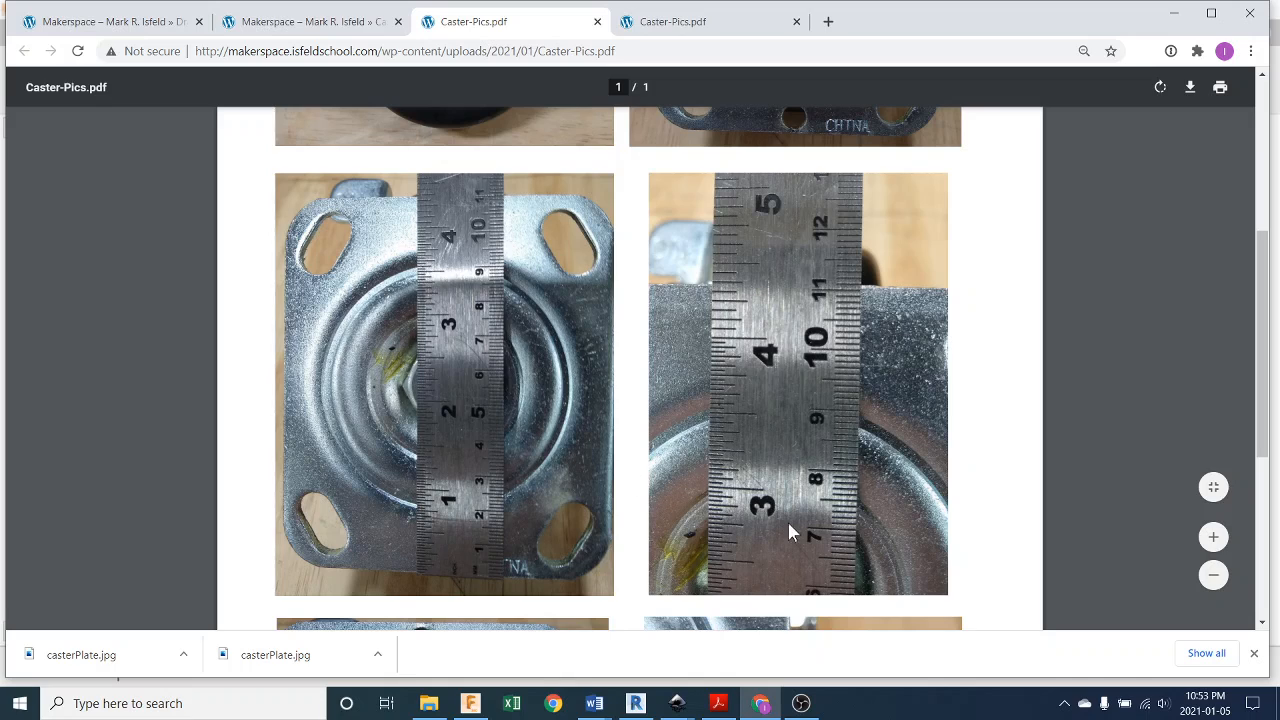
pyautogui.scroll(-4, 800, 458)
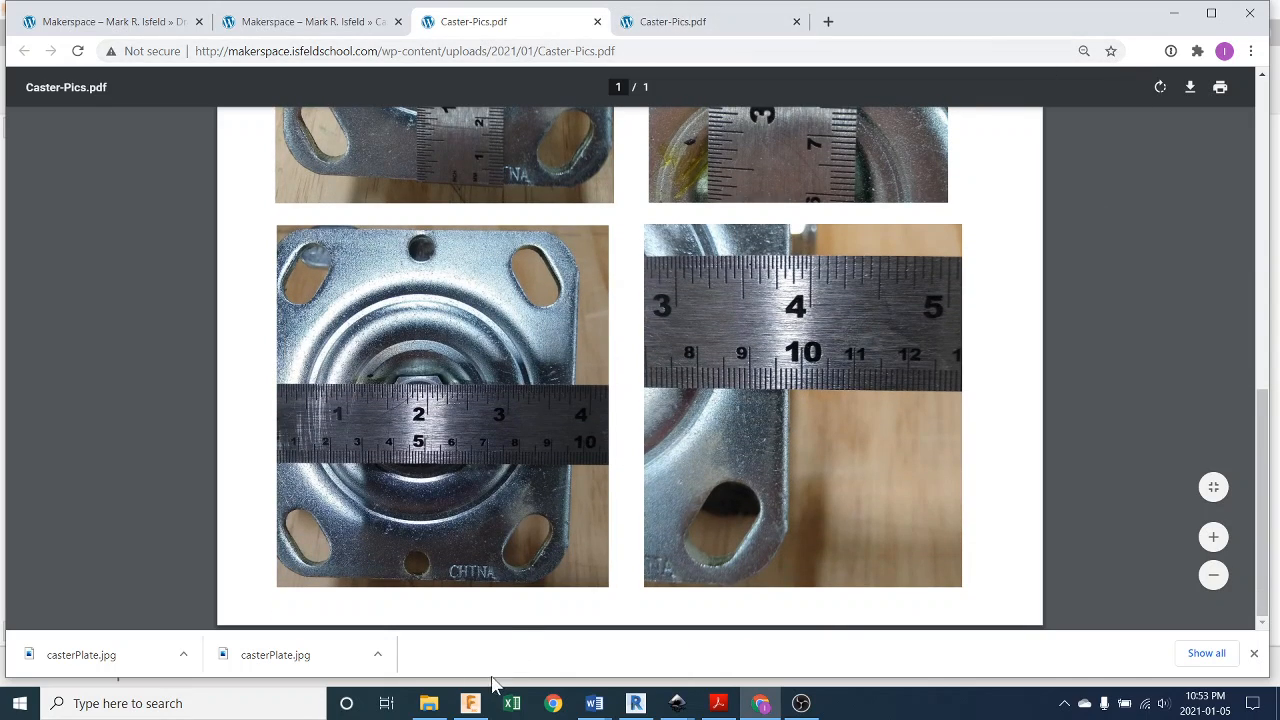
# Switch to Fusion 360 and start inserting a canvas from an image file on the computer.
pyautogui.click(478, 703)
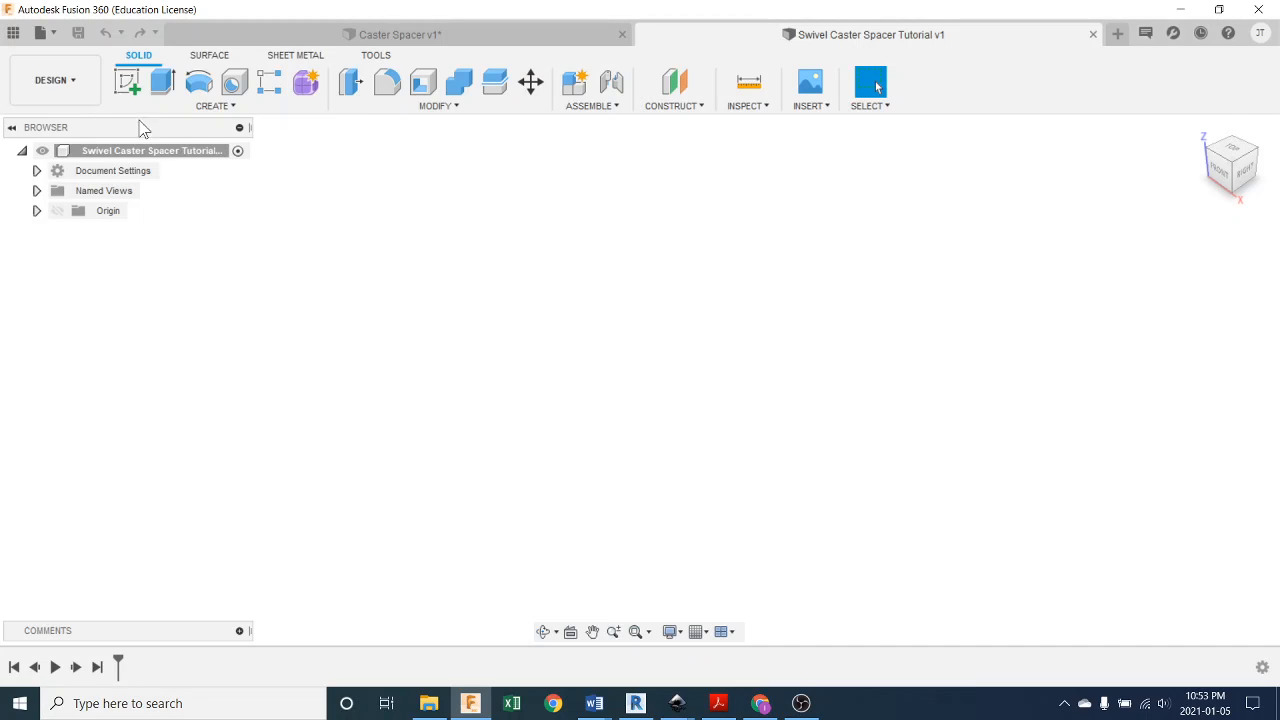
pyautogui.click(128, 88)
pyautogui.click(816, 108)
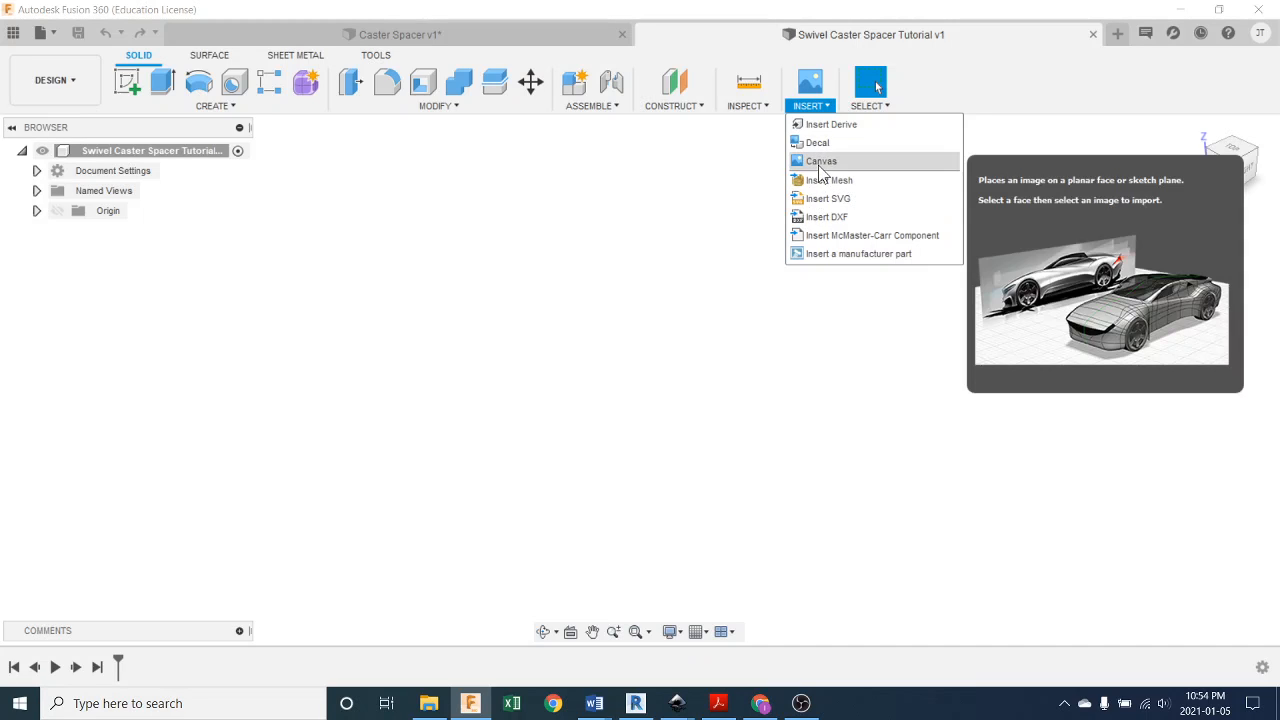
pyautogui.click(875, 167)
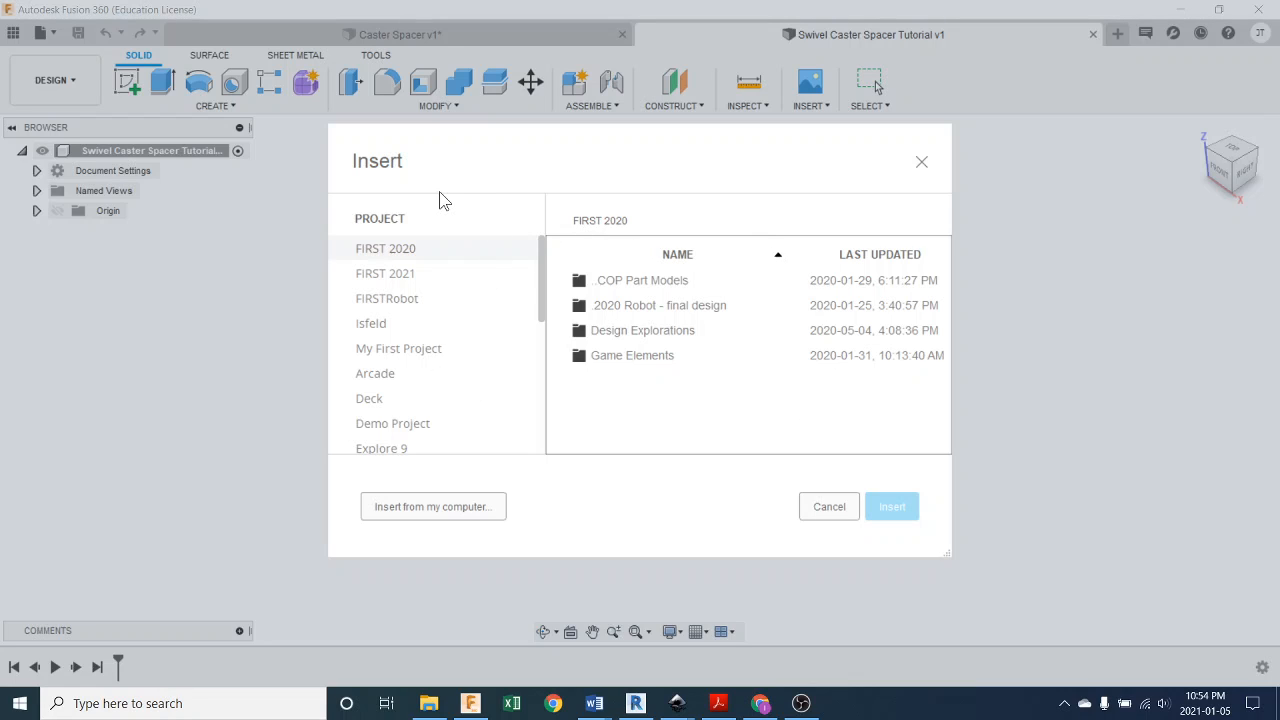
pyautogui.click(472, 509)
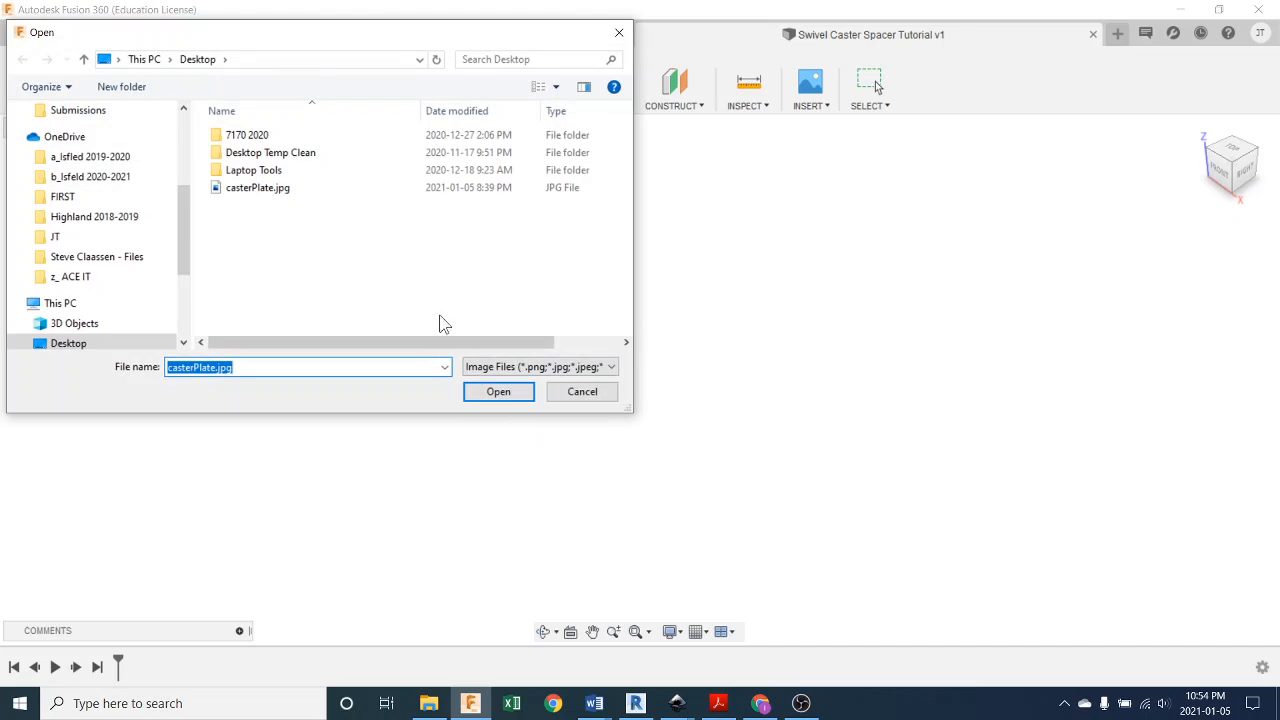
# Choose casterPlate.jpg from the Swivel Caster folder in Documents > Drafting 10 as the canvas image.
pyautogui.moveTo(182, 243); pyautogui.dragTo(191, 165)
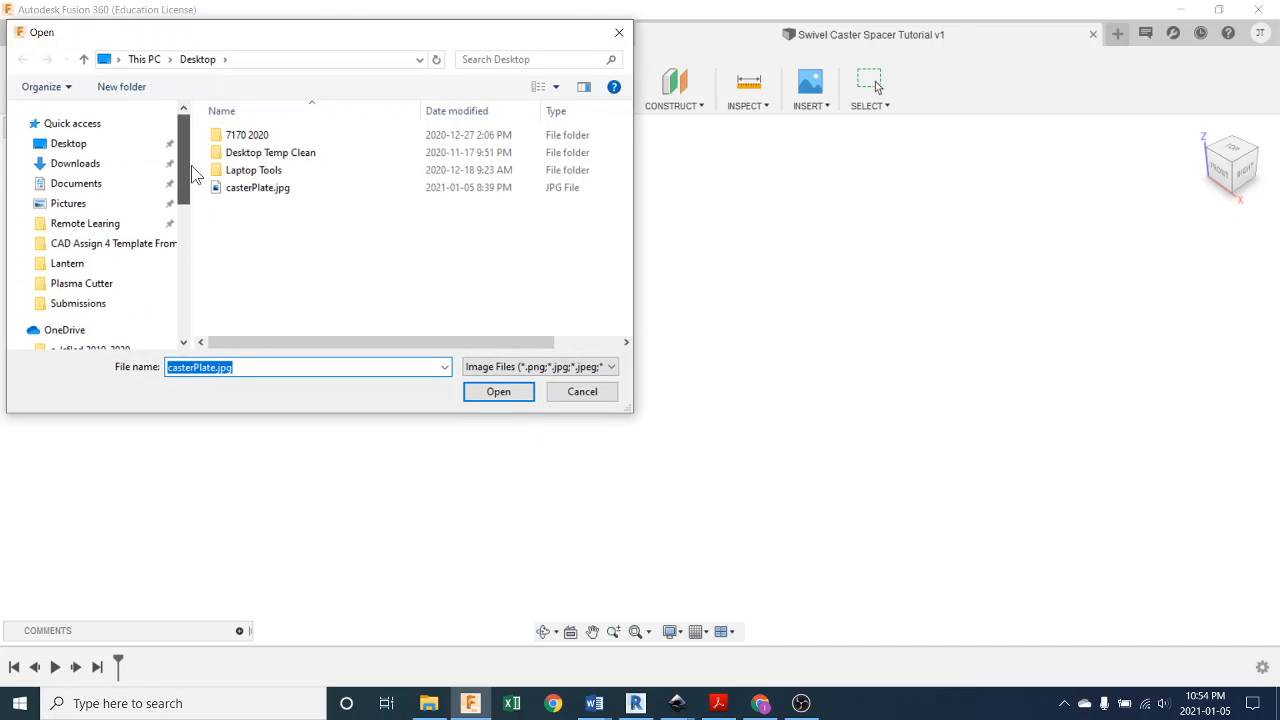
pyautogui.click(120, 184)
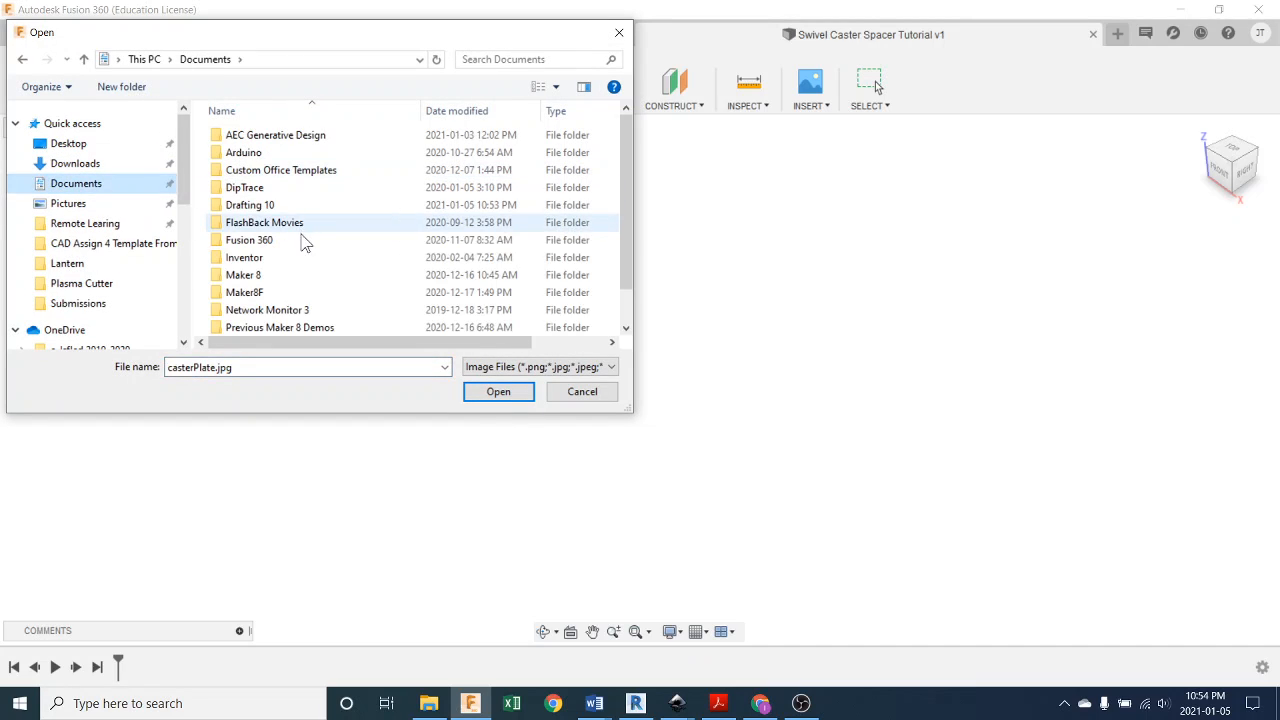
pyautogui.scroll(-1, 295, 258)
pyautogui.scroll(1, 293, 265)
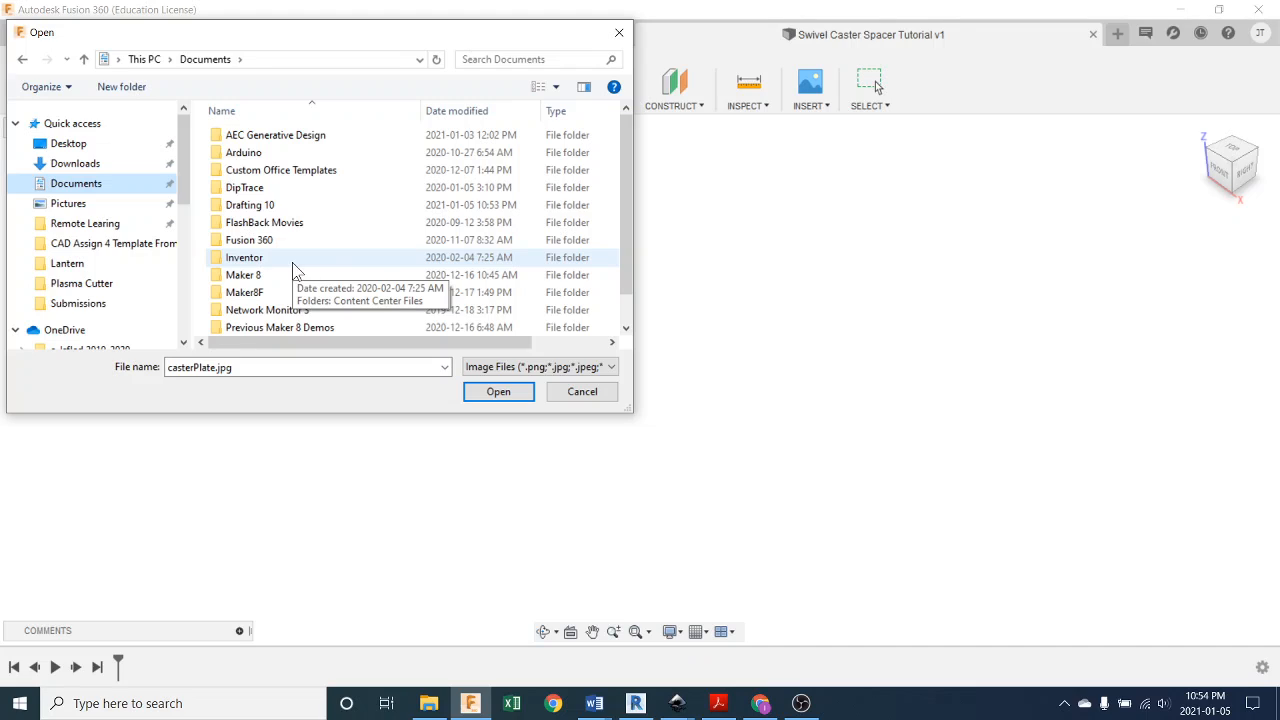
pyautogui.doubleClick(303, 204)
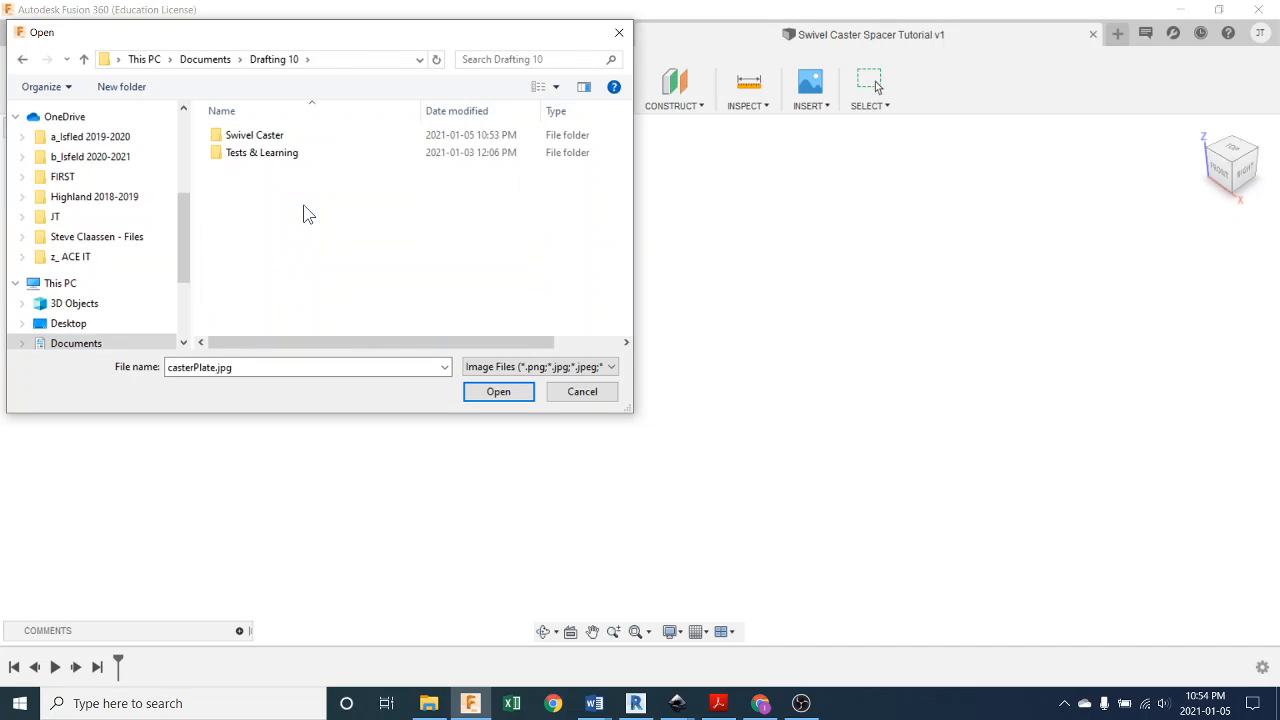
pyautogui.doubleClick(294, 139)
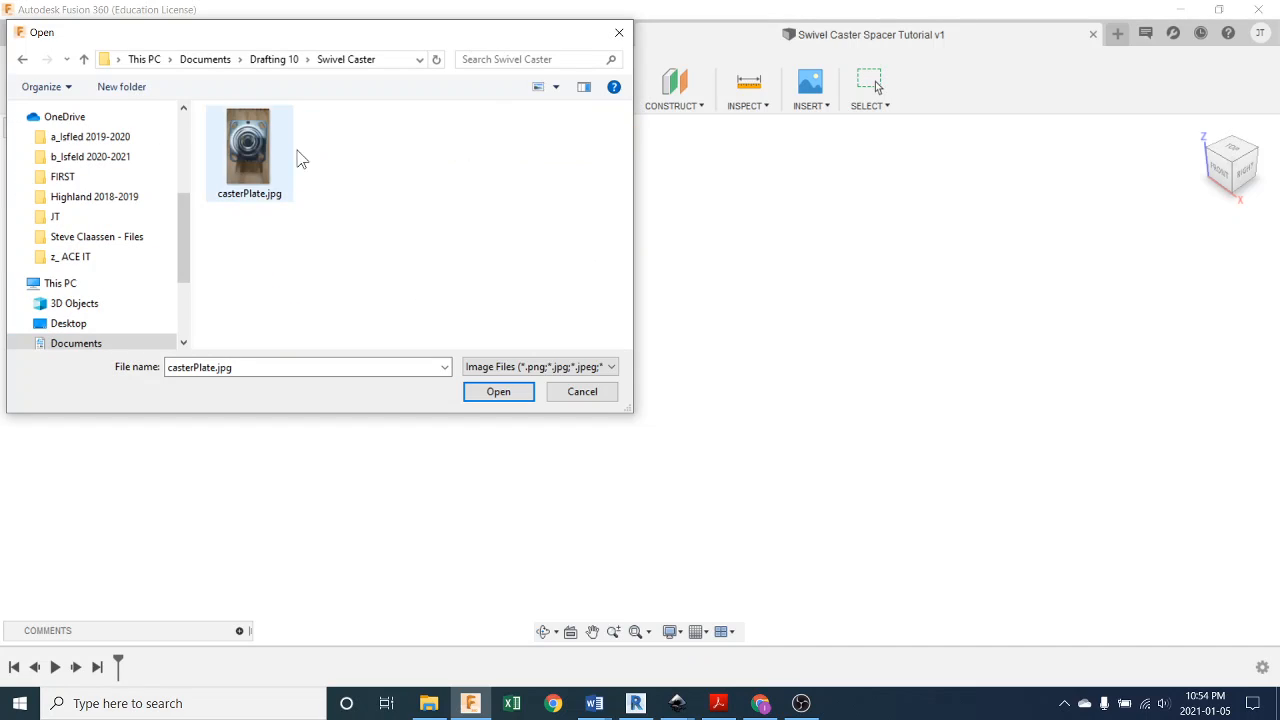
pyautogui.click(265, 158)
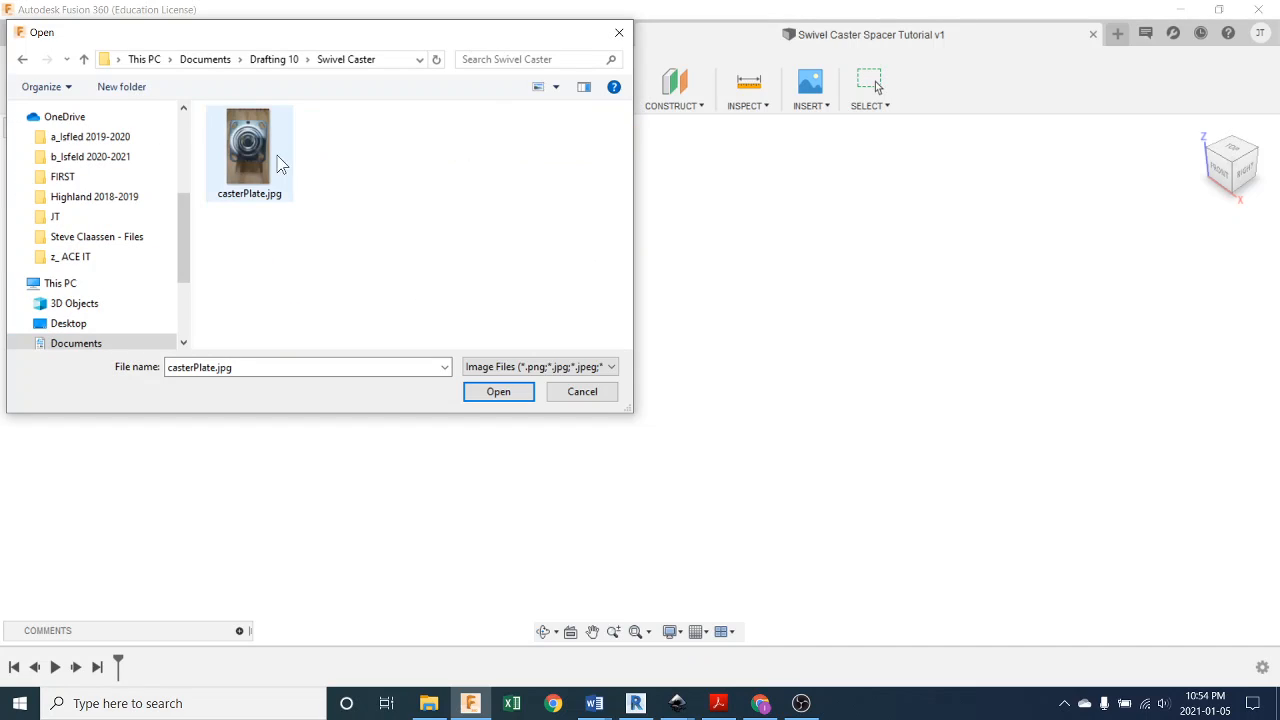
pyautogui.click(498, 392)
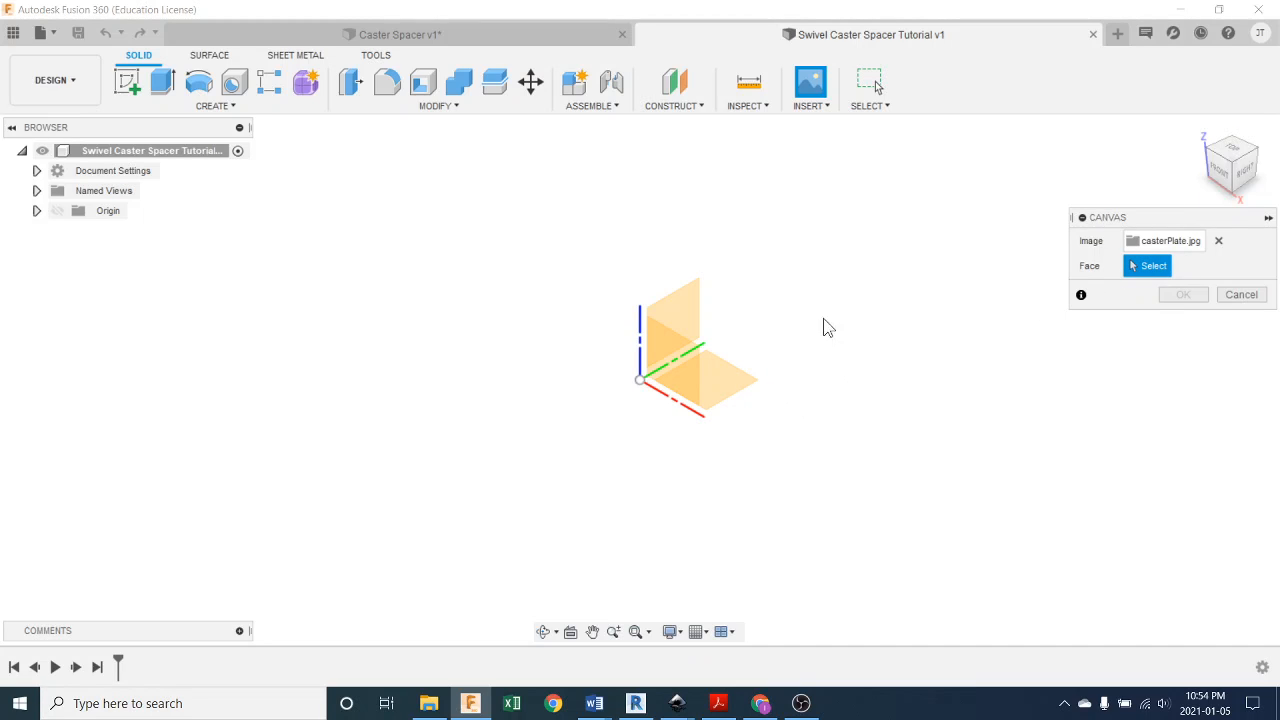
# Place the caster plate canvas on the XY plane, check it from the top view, and accept it at the default position, angle and scale.
pyautogui.click(727, 384)
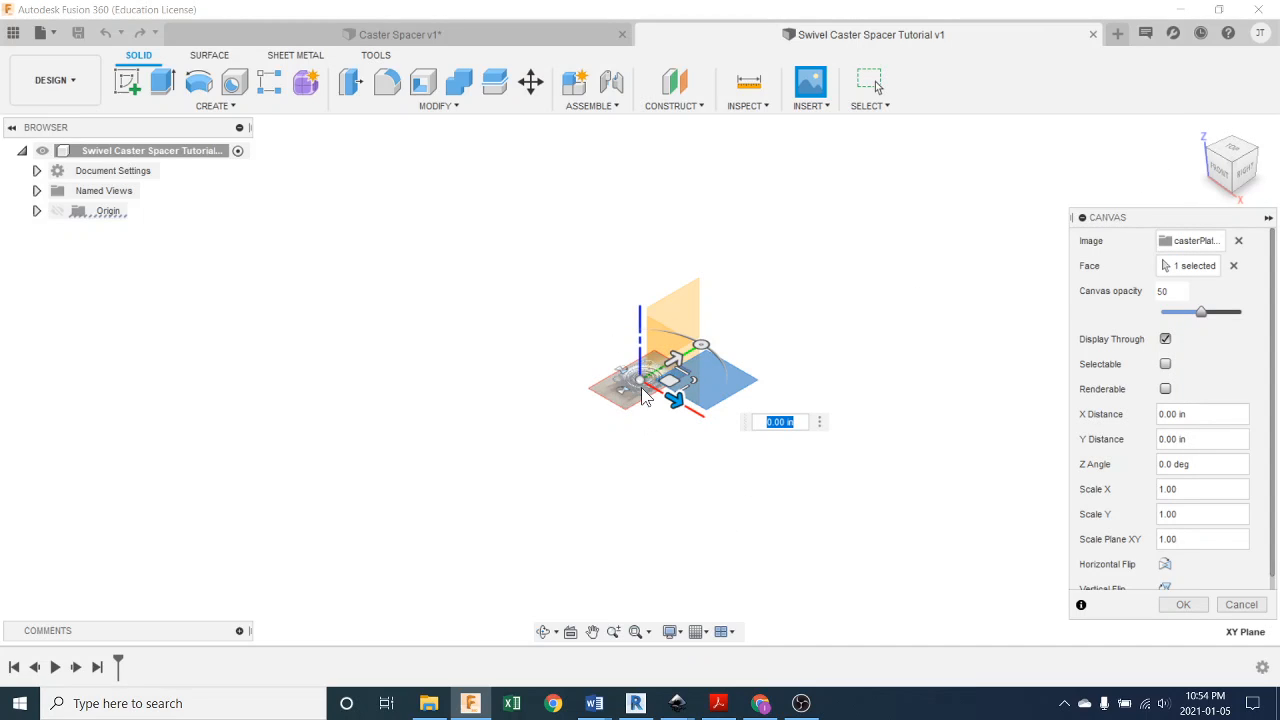
pyautogui.click(1233, 152)
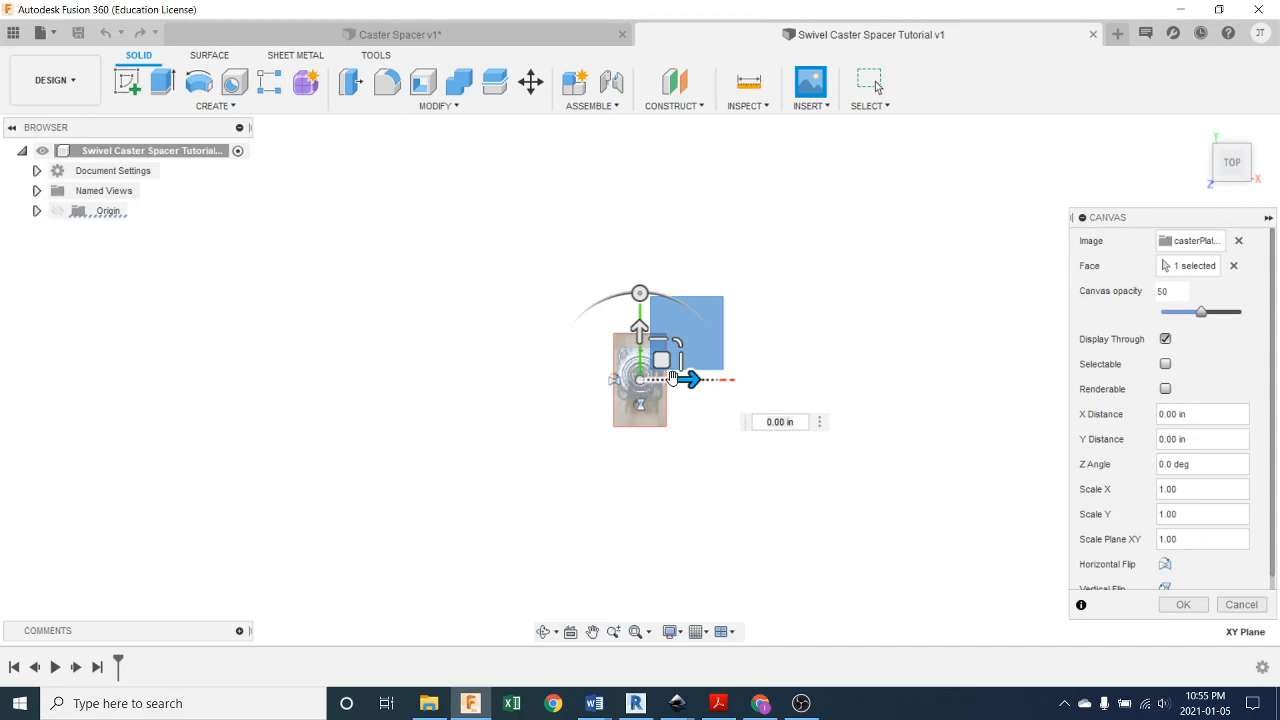
pyautogui.scroll(2, 645, 407)
pyautogui.scroll(2, 646, 409)
pyautogui.scroll(3, 700, 349)
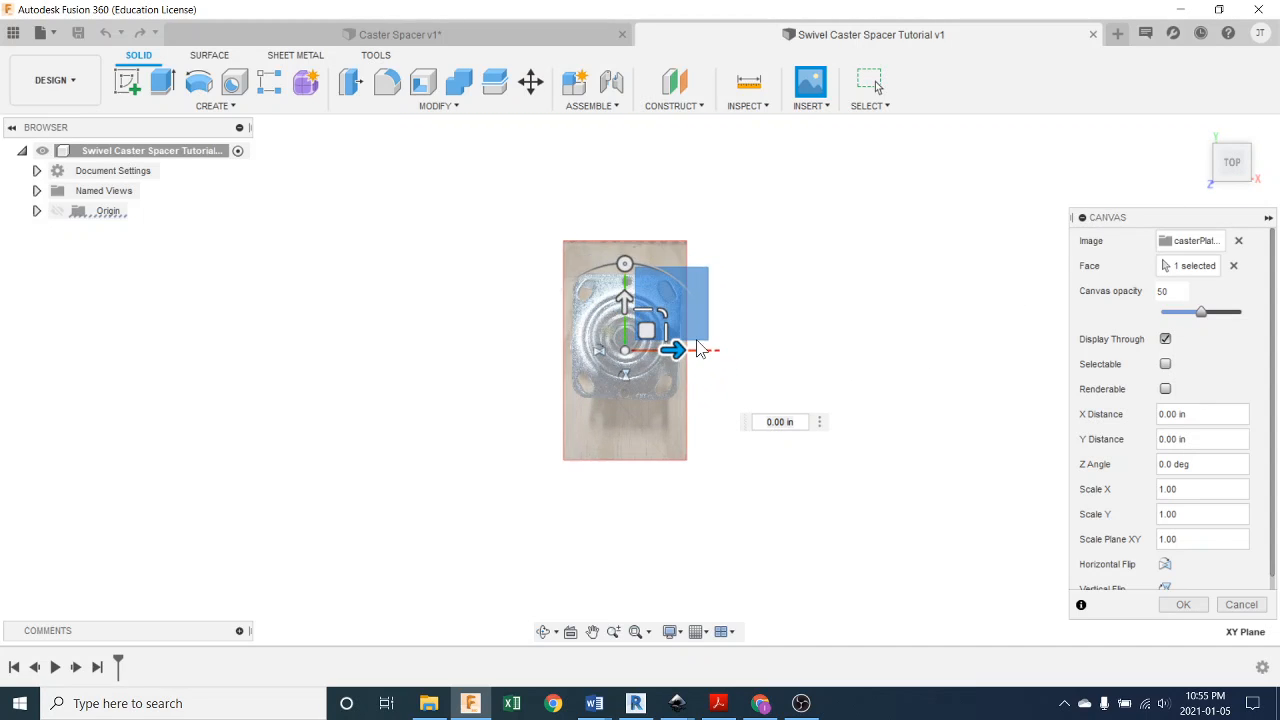
pyautogui.scroll(3, 700, 349)
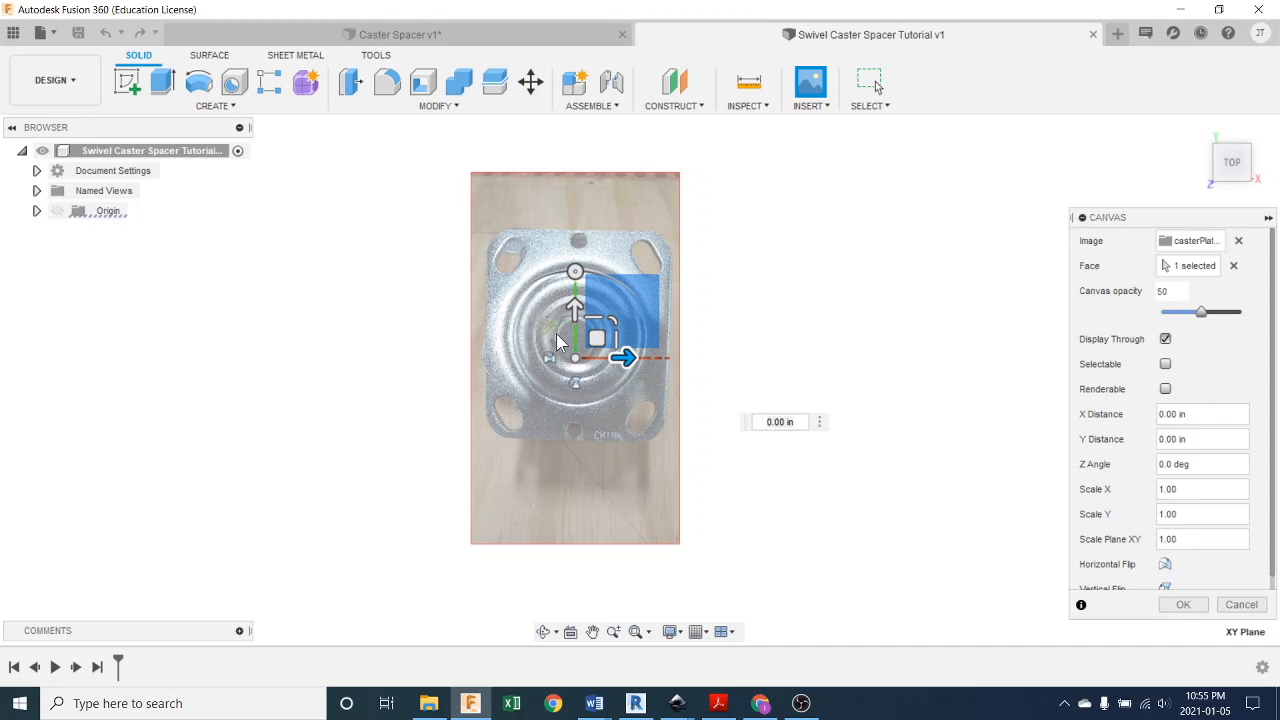
pyautogui.moveTo(622, 357)
pyautogui.mouseDown()
pyautogui.moveTo(700, 358)
pyautogui.moveTo(625, 357)
pyautogui.mouseUp()
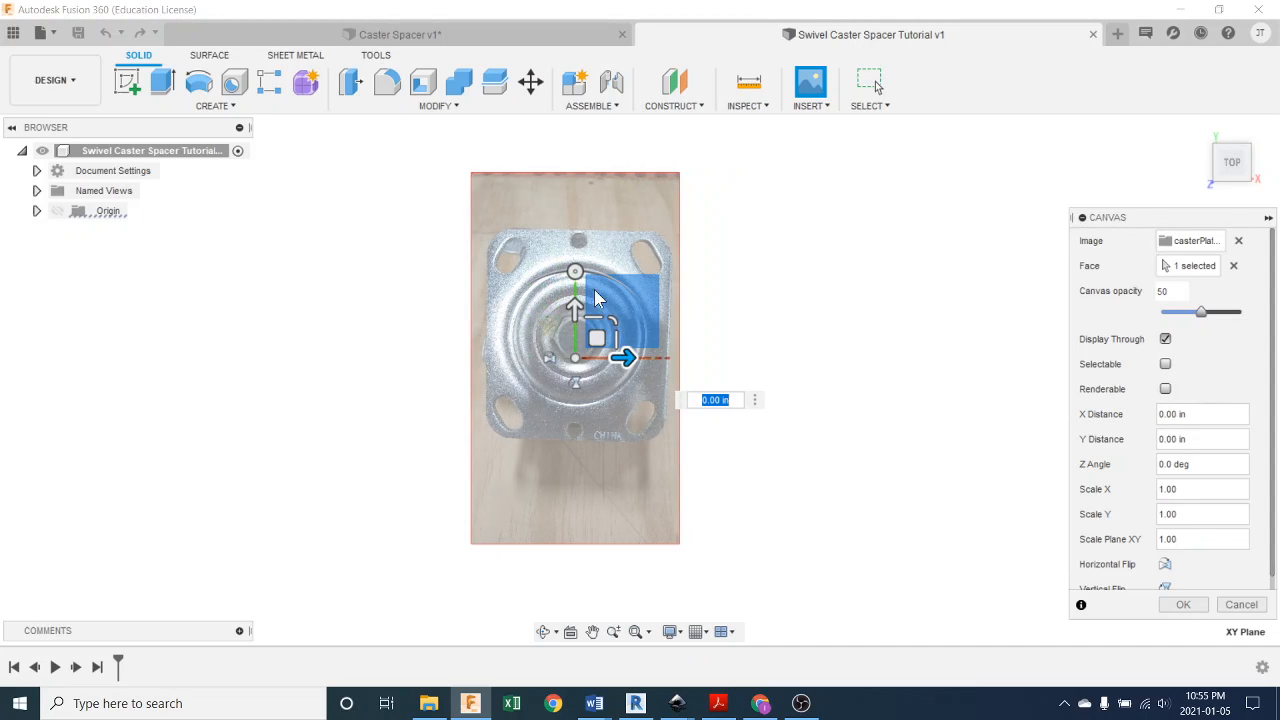
pyautogui.moveTo(575, 270)
pyautogui.mouseDown()
pyautogui.moveTo(600, 274)
pyautogui.moveTo(573, 258)
pyautogui.mouseUp()
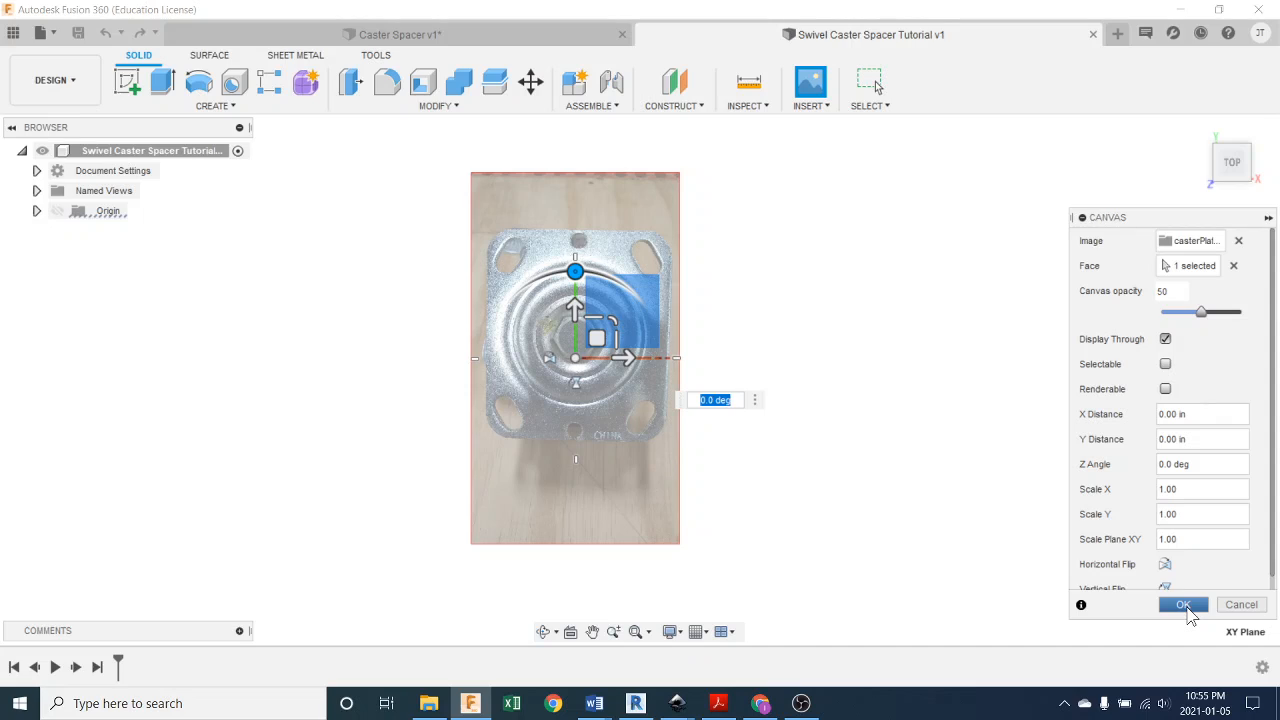
pyautogui.click(1185, 605)
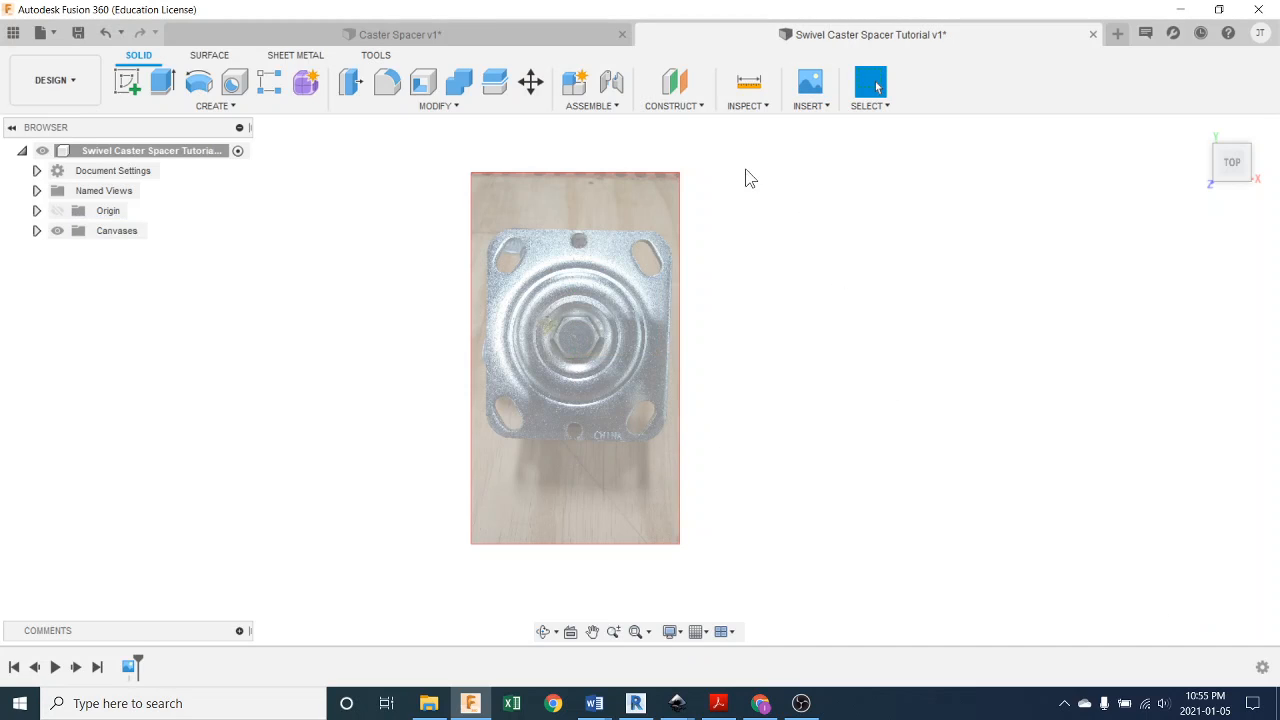
pyautogui.scroll(-3, 677, 336)
pyautogui.scroll(2, 697, 349)
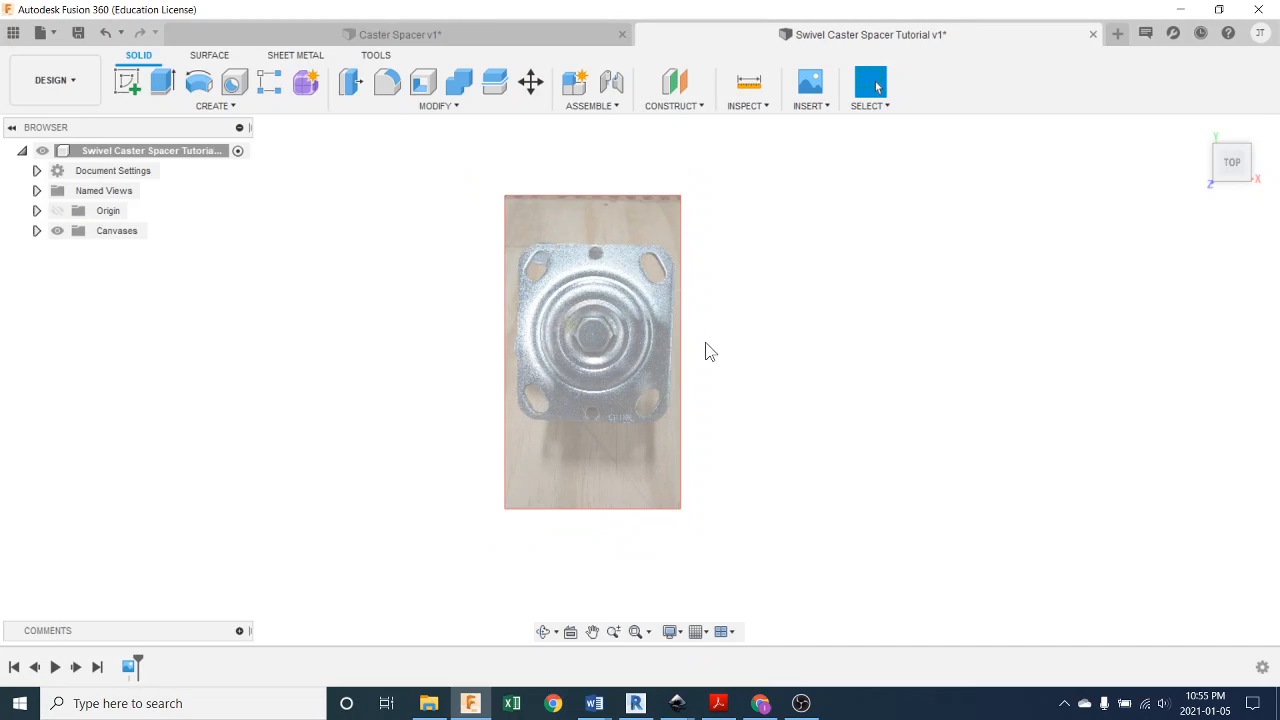
pyautogui.moveTo(750, 348); pyautogui.dragTo(831, 340, button='middle')
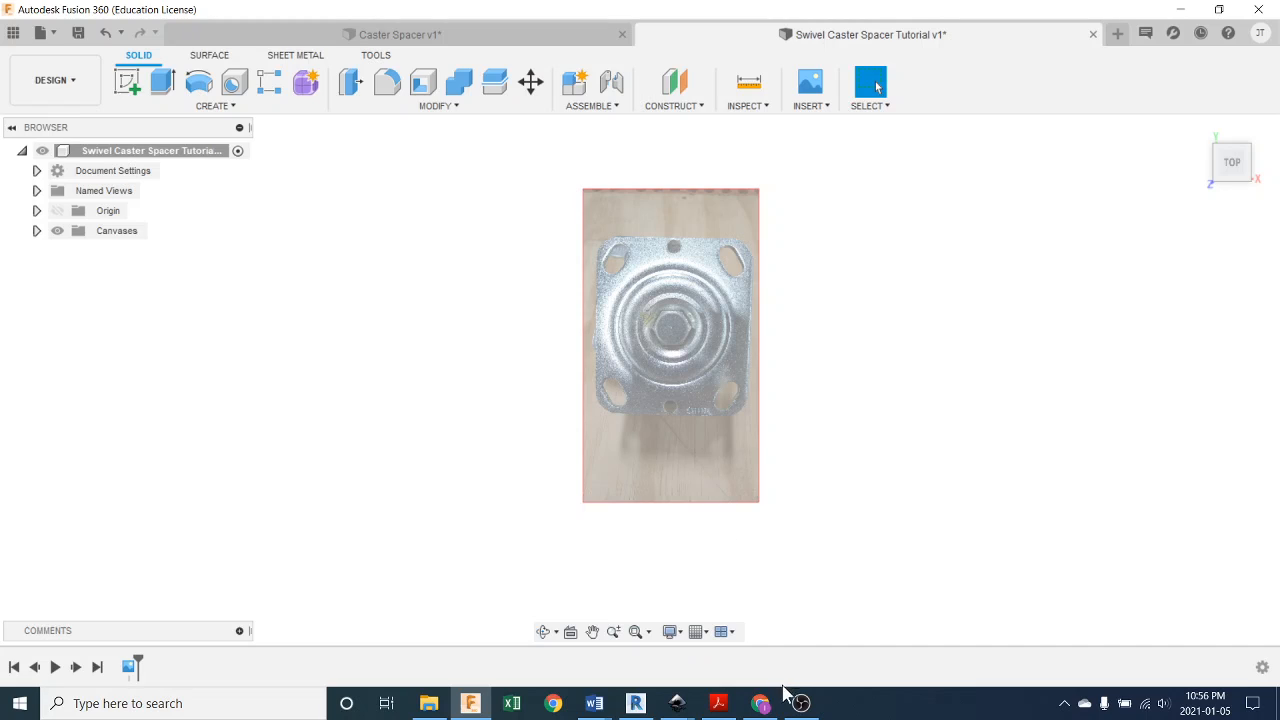
# Switch to Caster Pics.pdf in Acrobat Reader and examine the ruler photos of the plate's height and width.
pyautogui.click(718, 703)
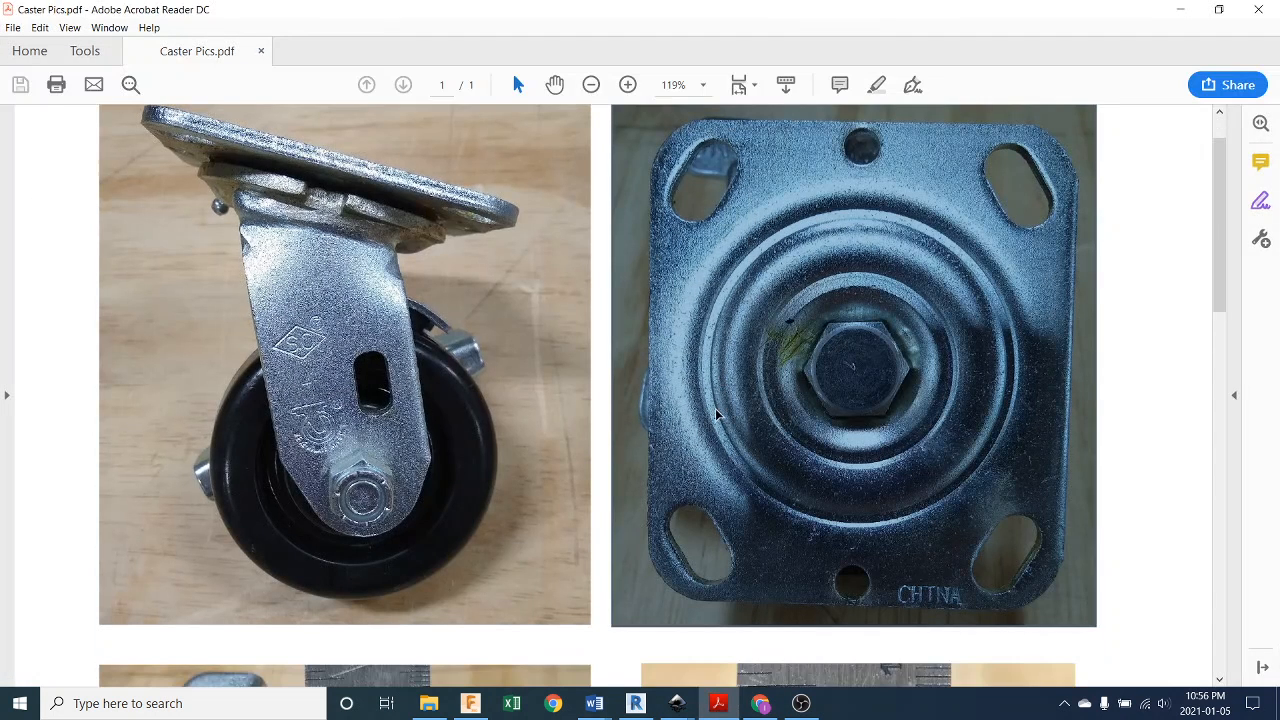
pyautogui.scroll(-7, 716, 414)
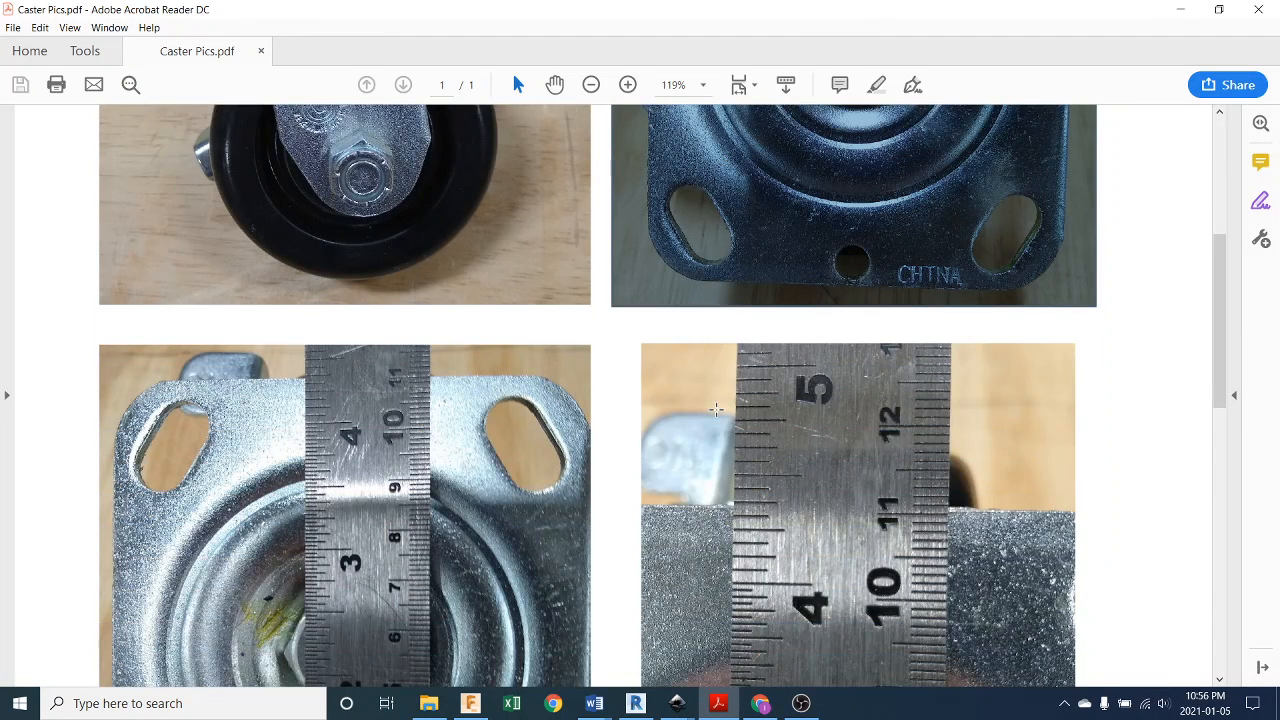
pyautogui.scroll(-3, 716, 410)
pyautogui.keyDown('ctrl'); pyautogui.scroll(-1, 715, 410); pyautogui.keyUp('ctrl')
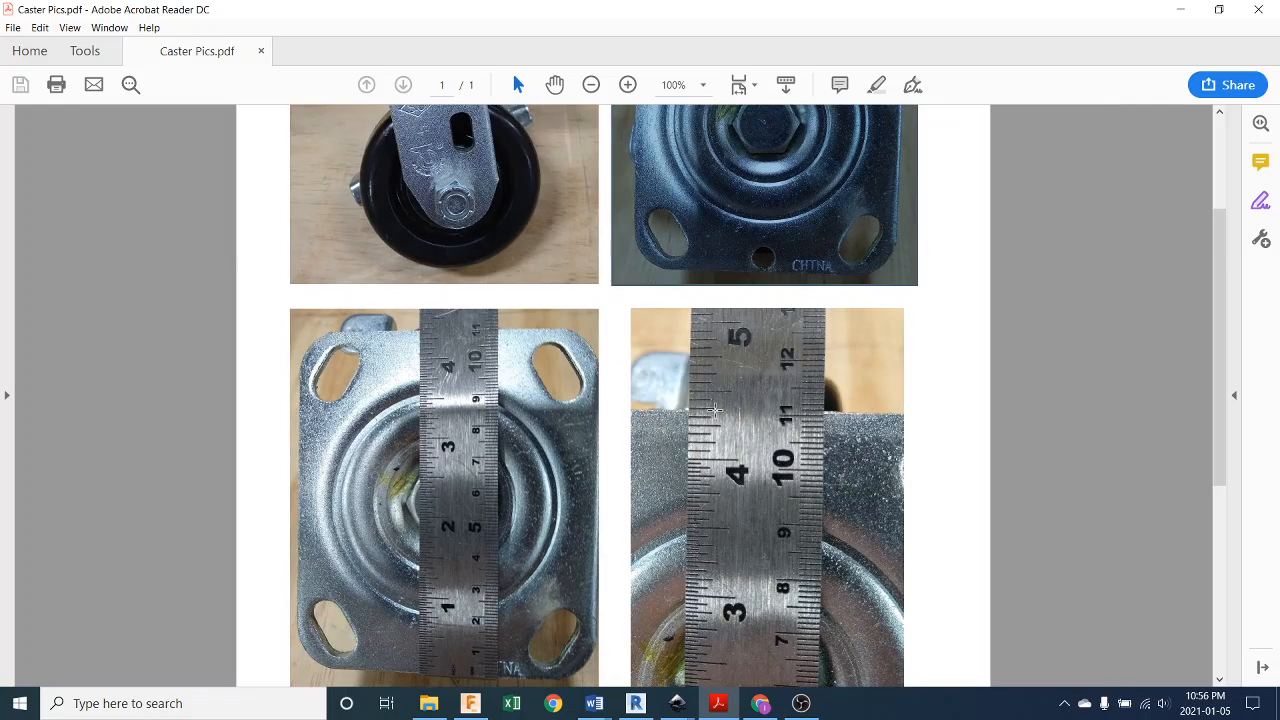
pyautogui.keyDown('ctrl'); pyautogui.scroll(-1, 714, 410); pyautogui.keyUp('ctrl')
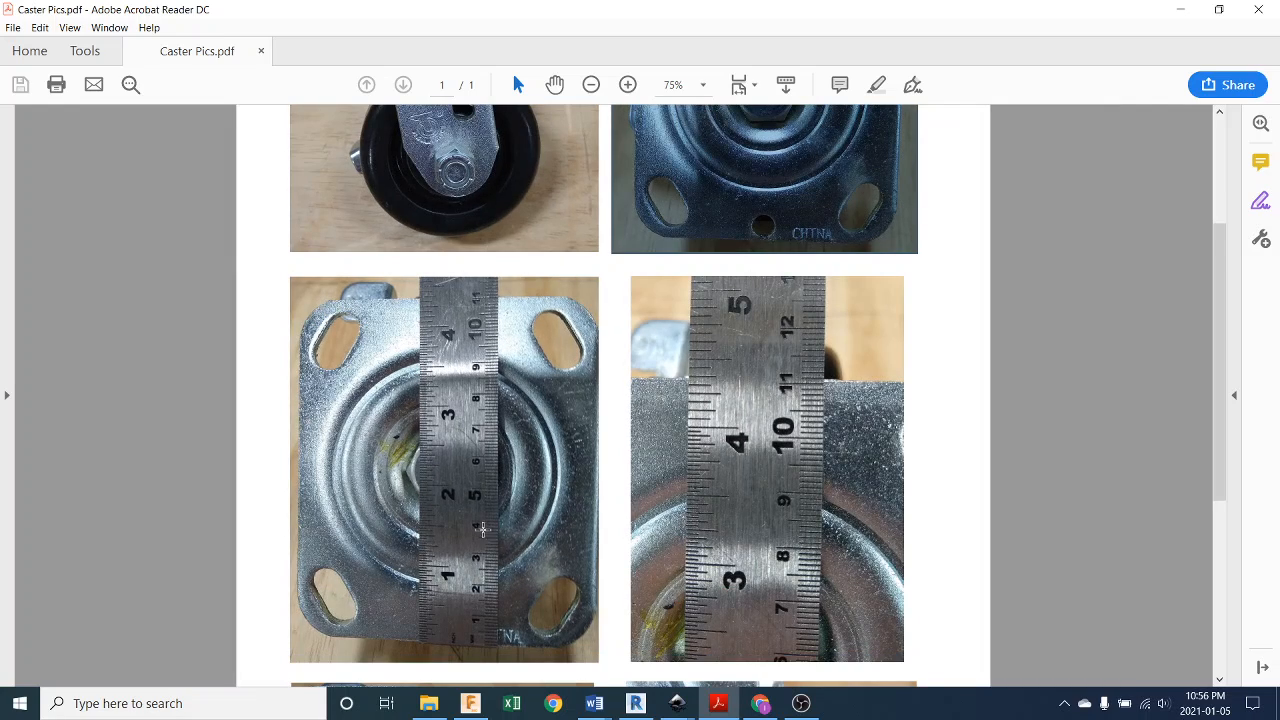
pyautogui.scroll(-4, 568, 496)
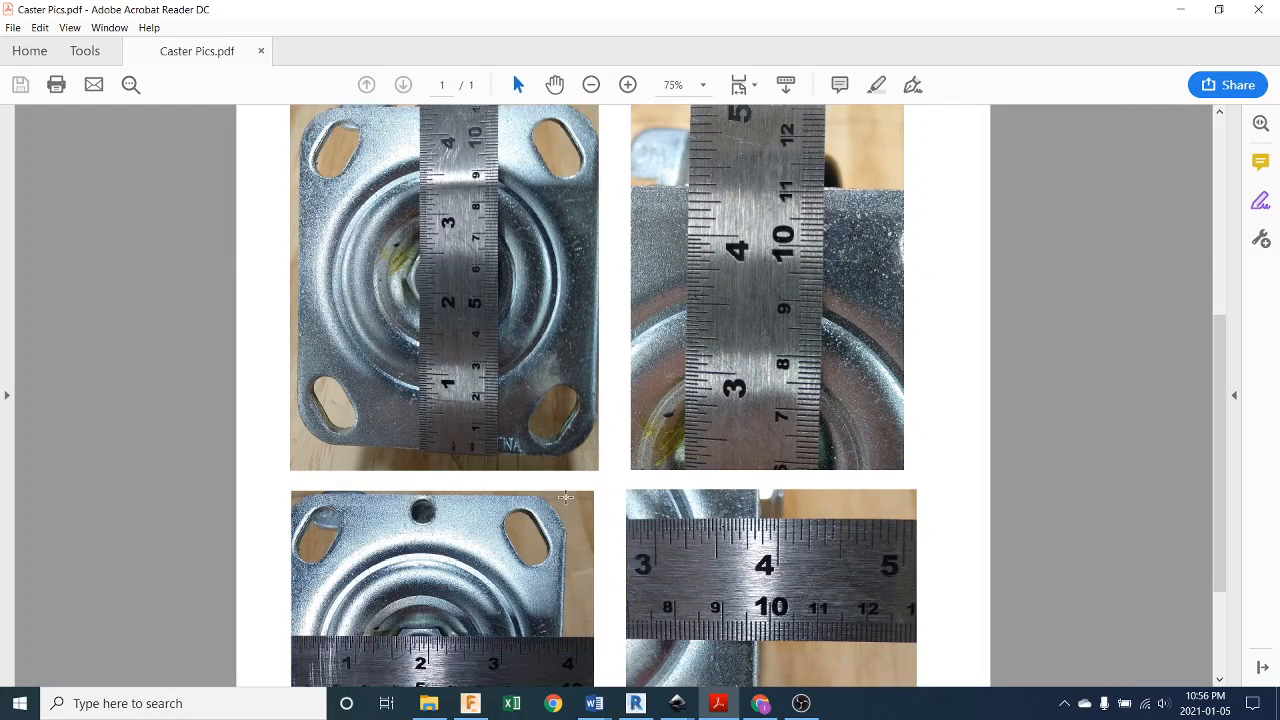
pyautogui.scroll(-4, 566, 497)
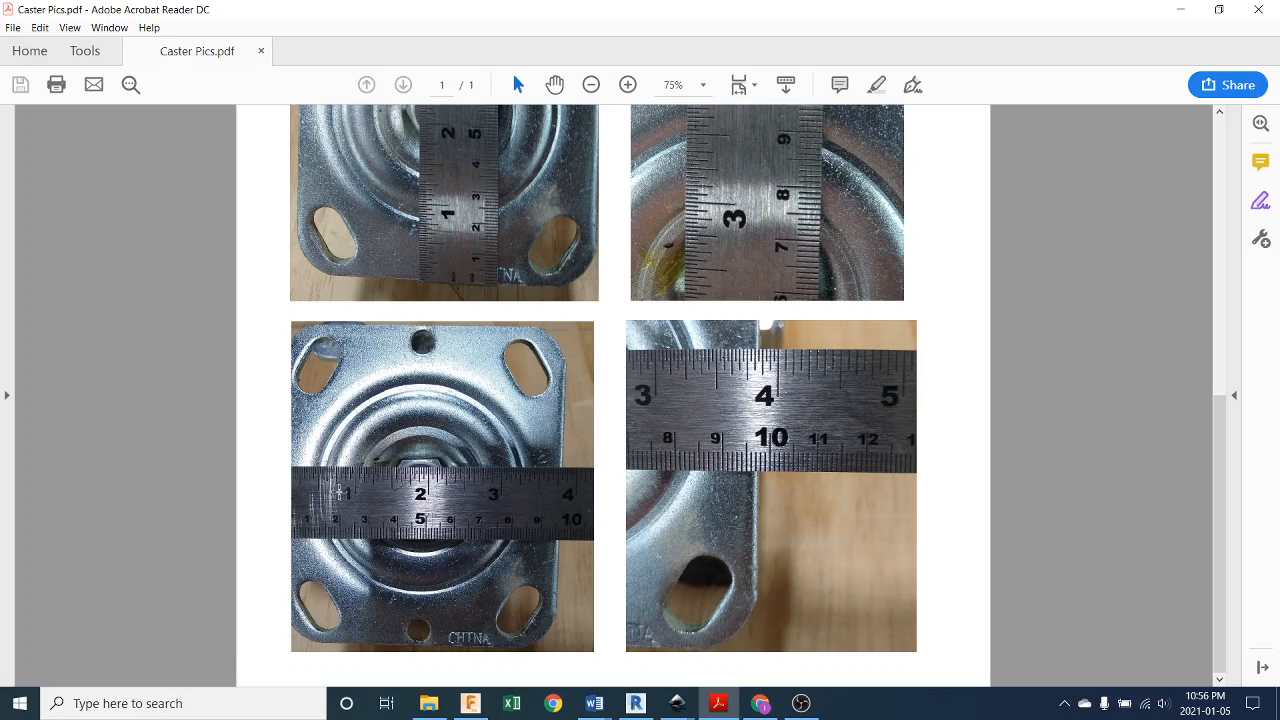
# Examine the vertical ruler photo up close at the plate's upper edge to read its height, and put the PDF away.
pyautogui.scroll(5, 468, 449)
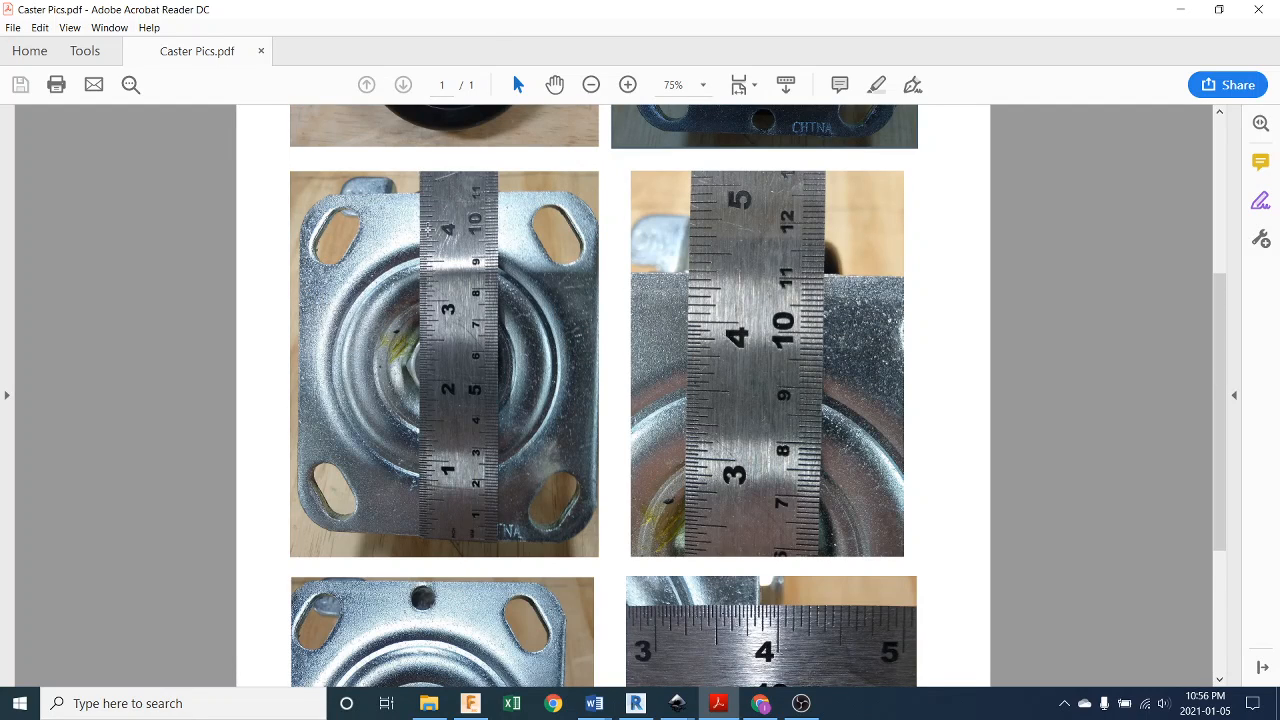
pyautogui.keyDown('ctrl'); pyautogui.scroll(1, 428, 230); pyautogui.keyUp('ctrl')
pyautogui.keyDown('ctrl'); pyautogui.scroll(1, 350, 182); pyautogui.keyUp('ctrl')
pyautogui.keyDown('ctrl'); pyautogui.scroll(-2, 348, 197); pyautogui.keyUp('ctrl')
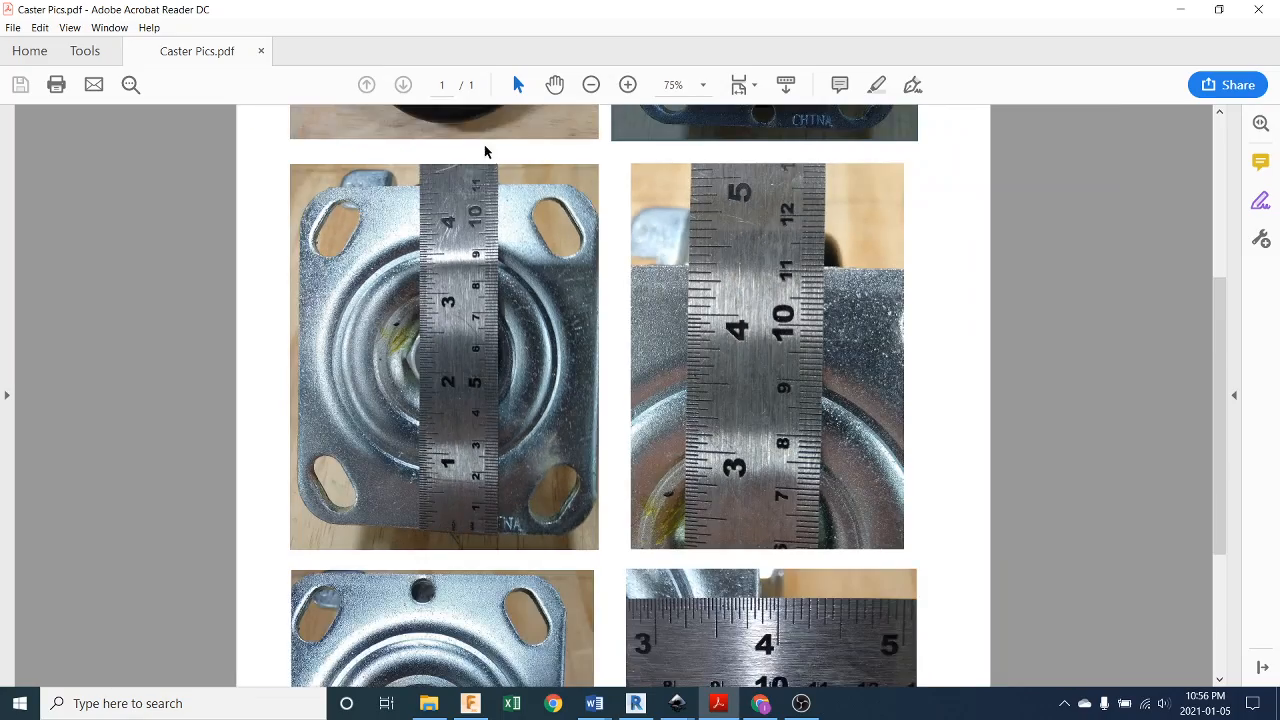
pyautogui.keyDown('ctrl'); pyautogui.scroll(4, 425, 178); pyautogui.keyUp('ctrl')
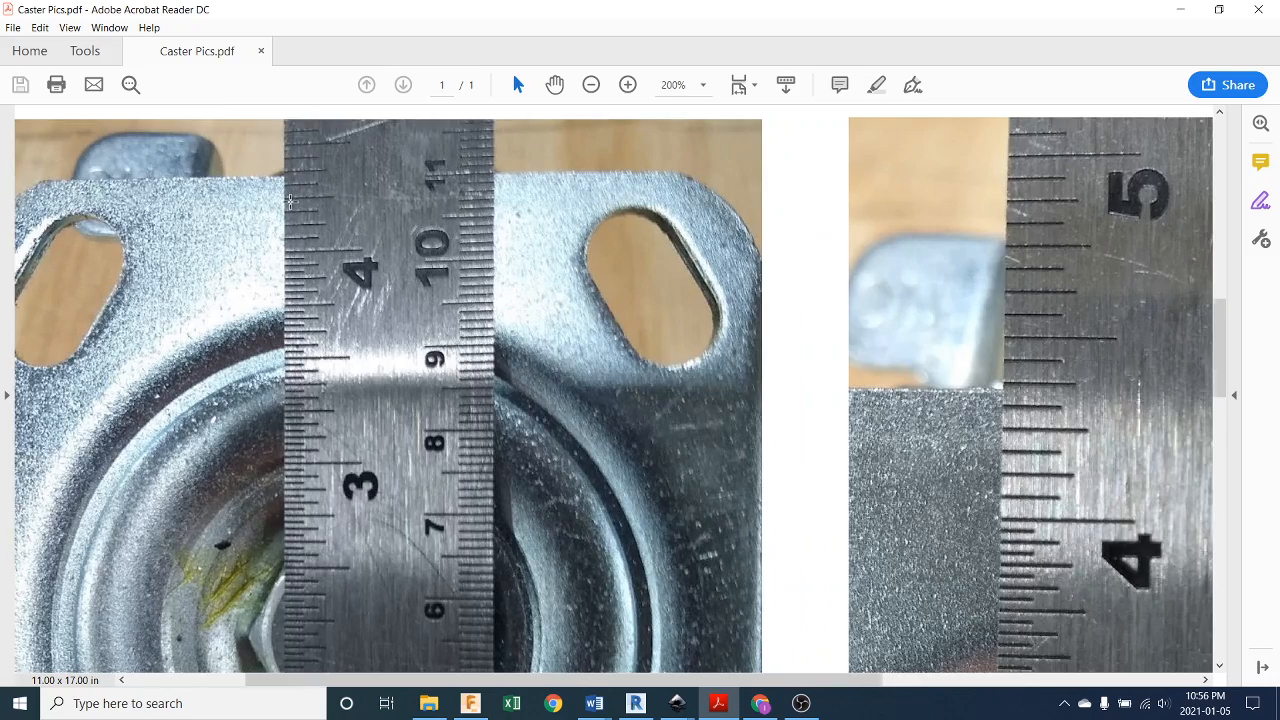
pyautogui.keyDown('ctrl'); pyautogui.scroll(1, 290, 201); pyautogui.keyUp('ctrl')
pyautogui.scroll(1, 341, 224)
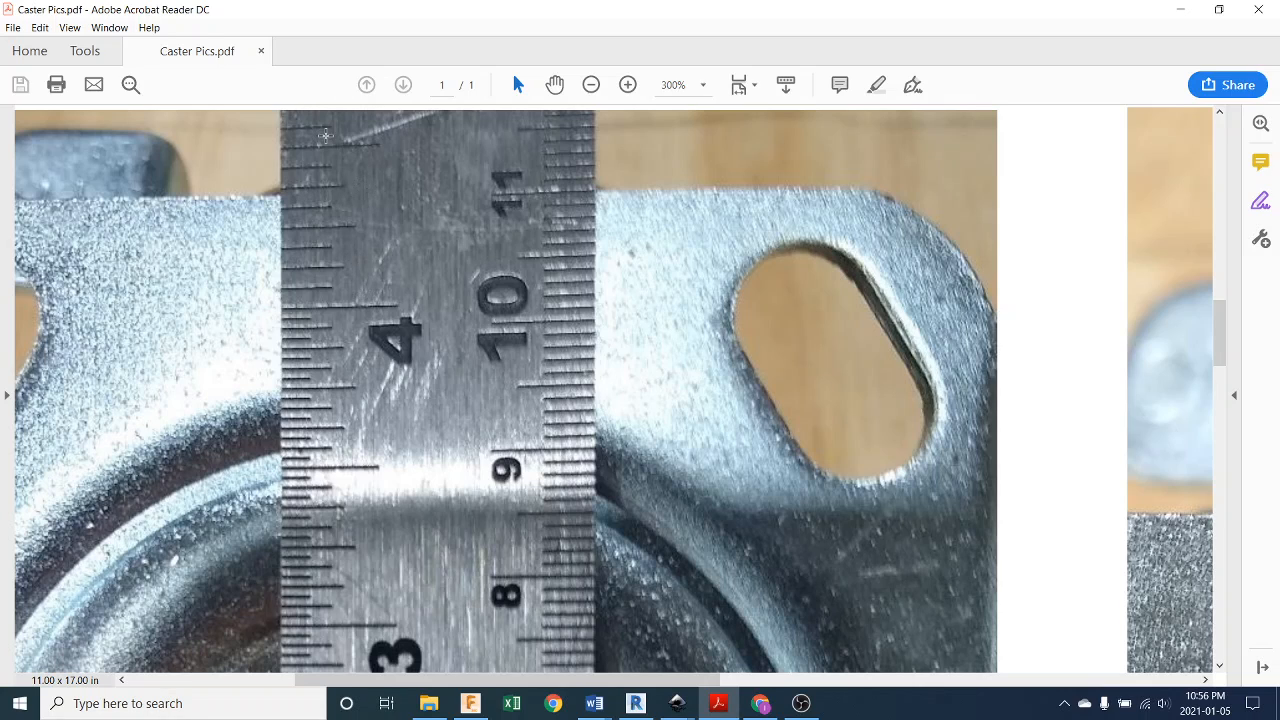
pyautogui.keyDown('ctrl'); pyautogui.scroll(-1, 390, 270); pyautogui.keyUp('ctrl')
pyautogui.keyDown('ctrl'); pyautogui.scroll(-3, 390, 270); pyautogui.keyUp('ctrl')
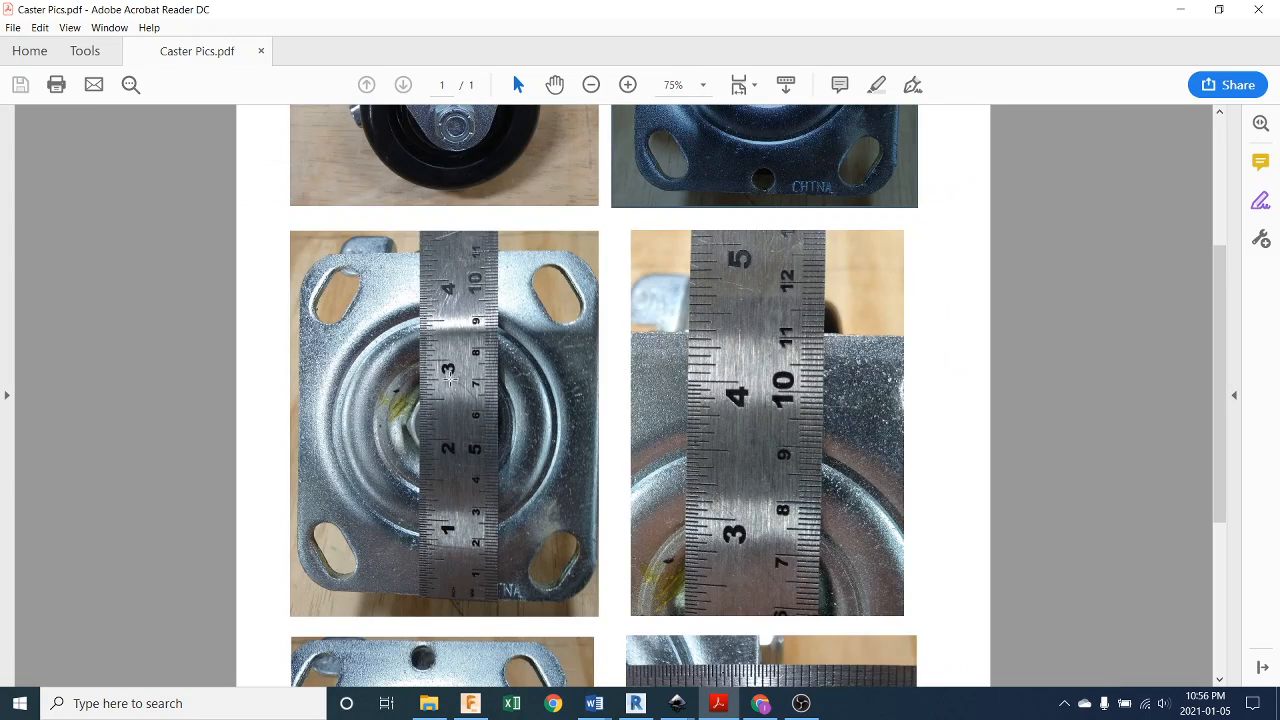
pyautogui.click(1181, 9)
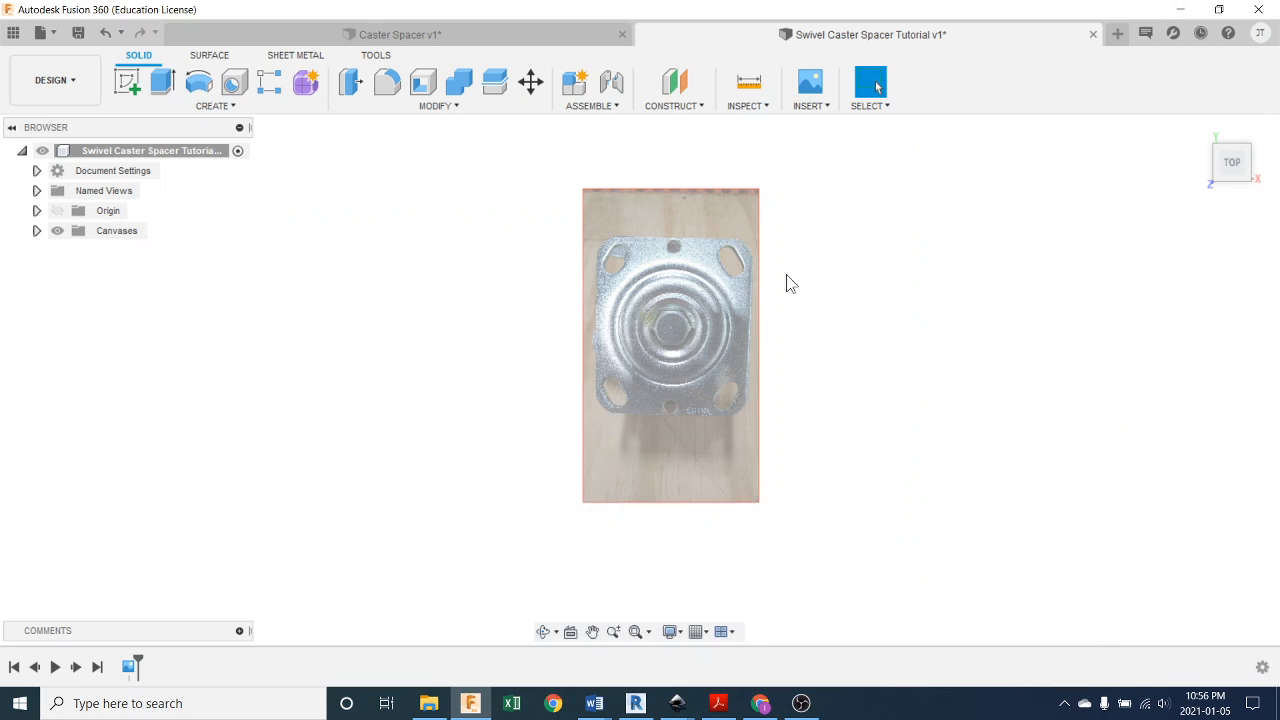
# Start calibrating the casterPlate canvas, picking the first point on the plate's upper edge just above the centre hole.
pyautogui.scroll(-1, 703, 277)
pyautogui.scroll(2, 683, 273)
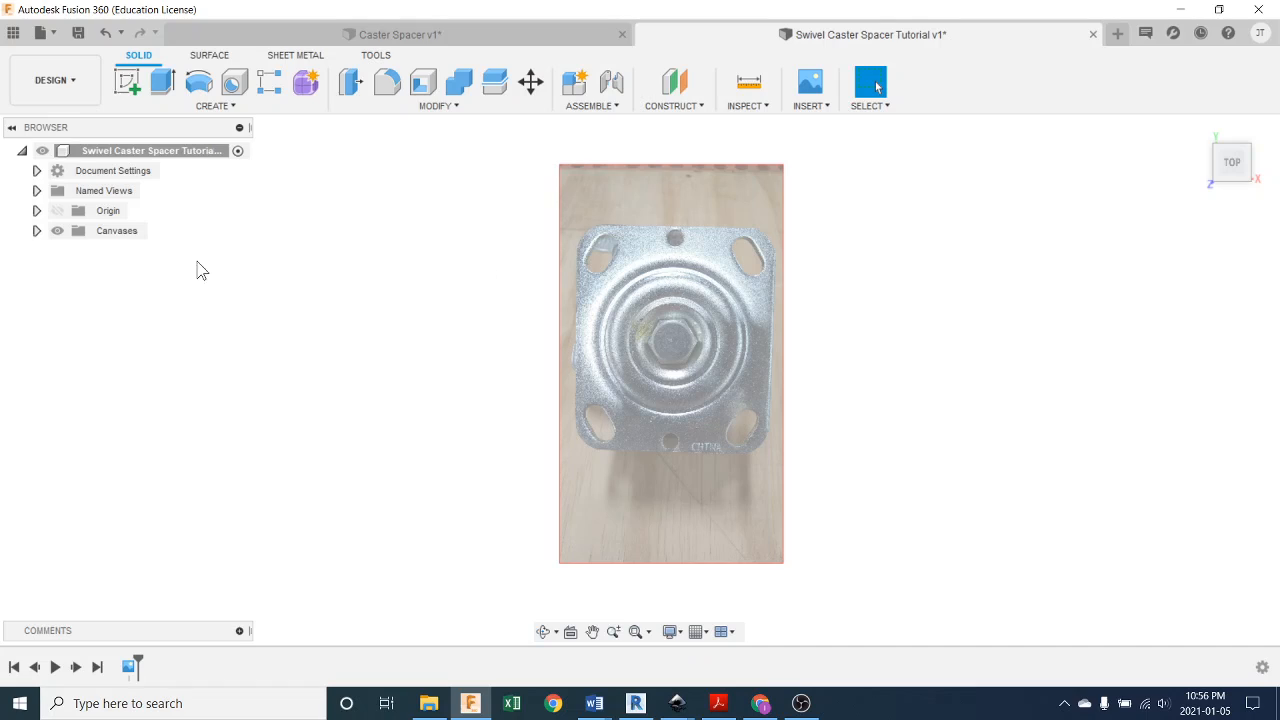
pyautogui.click(36, 231)
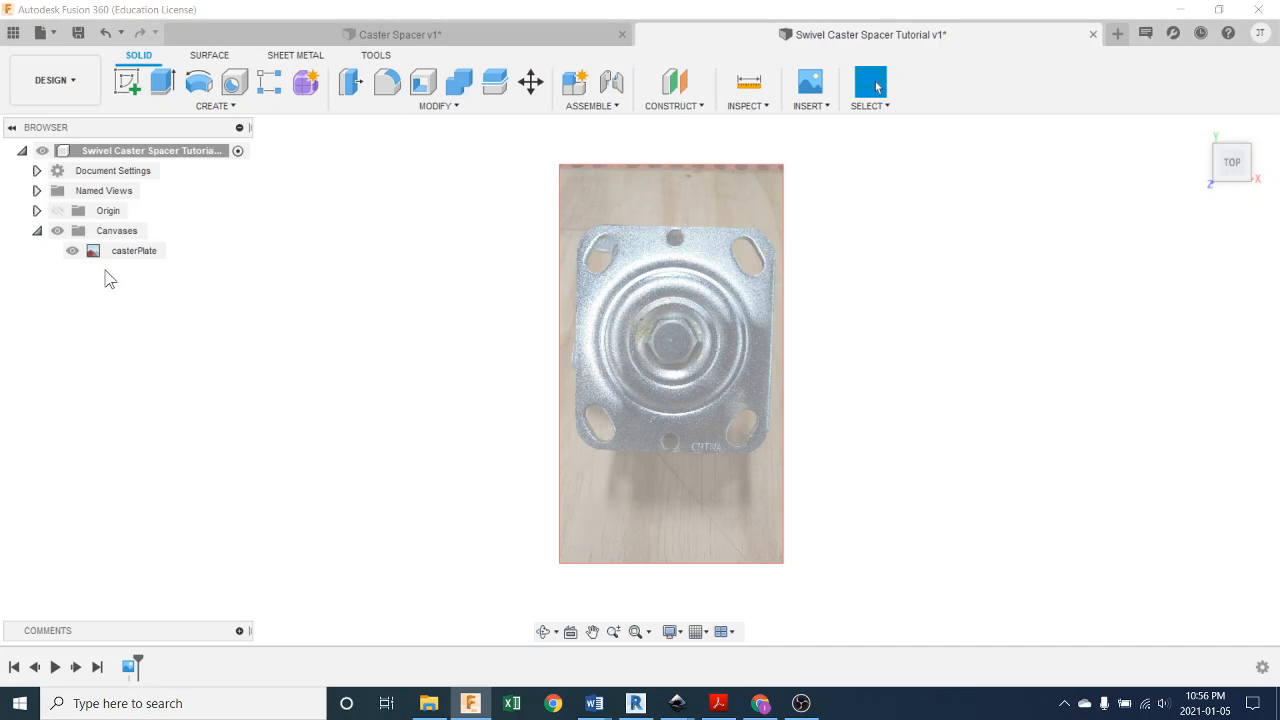
pyautogui.rightClick(137, 263)
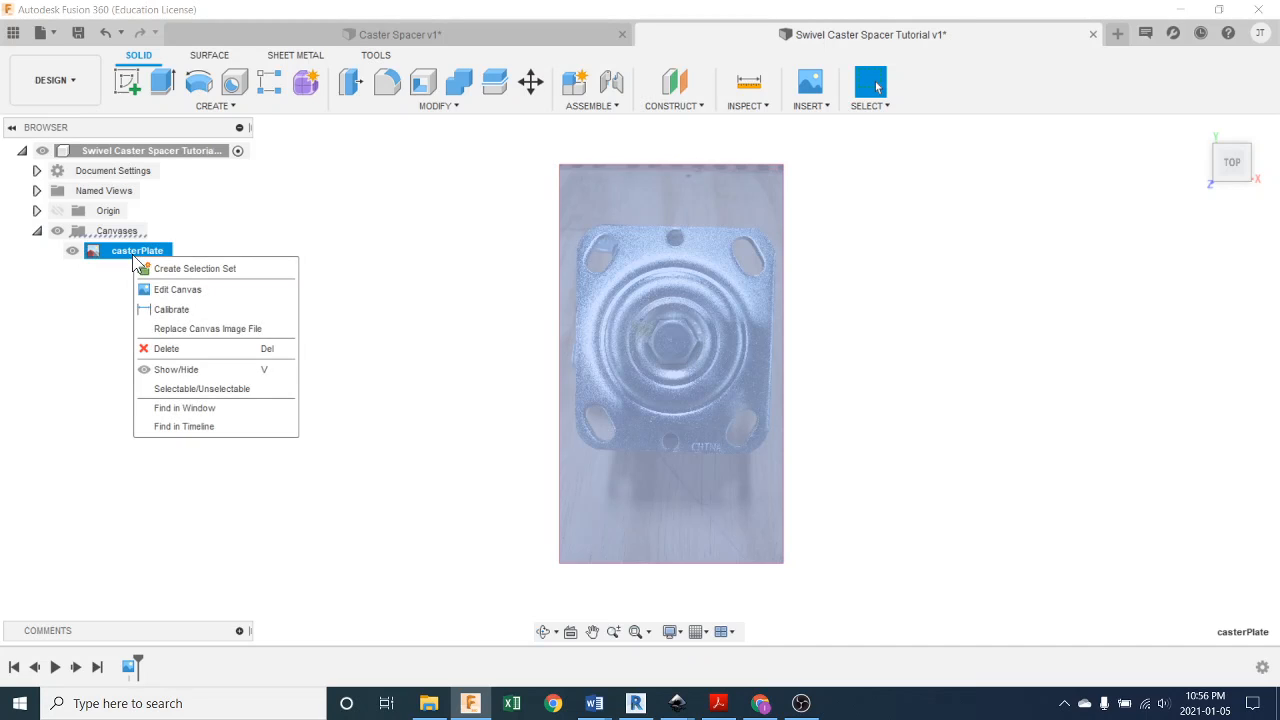
pyautogui.click(175, 310)
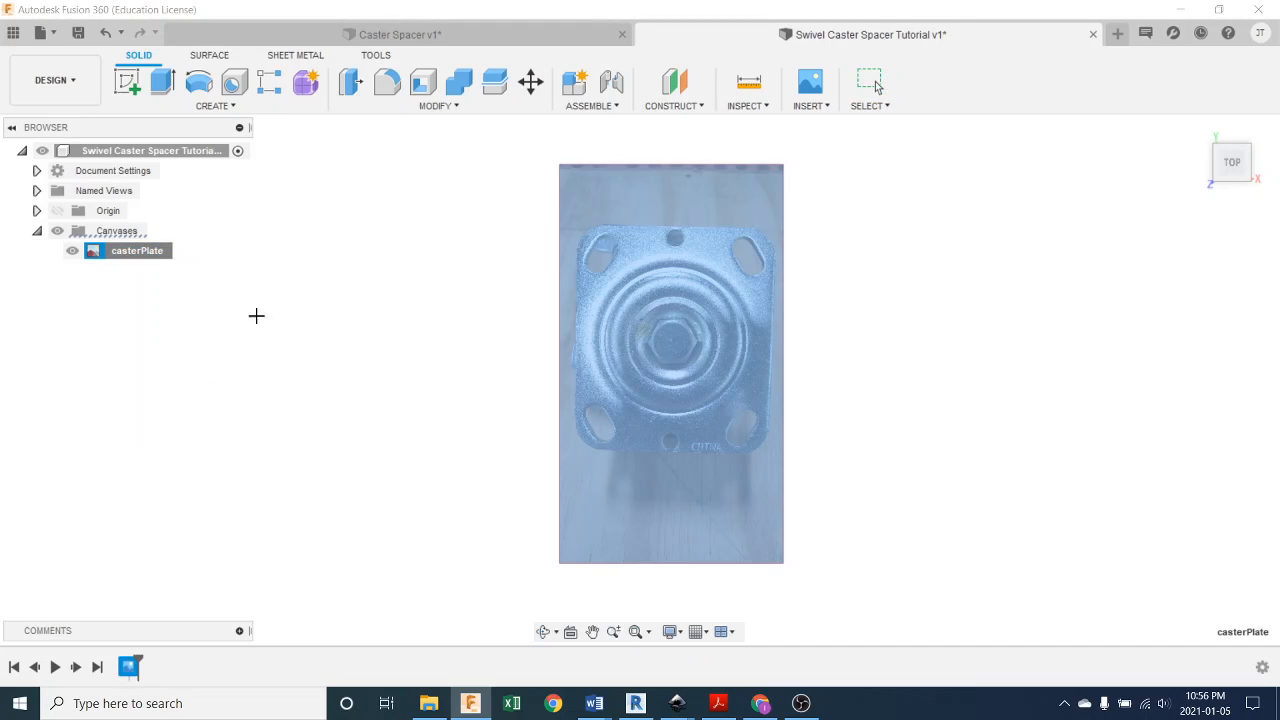
pyautogui.scroll(8, 673, 248)
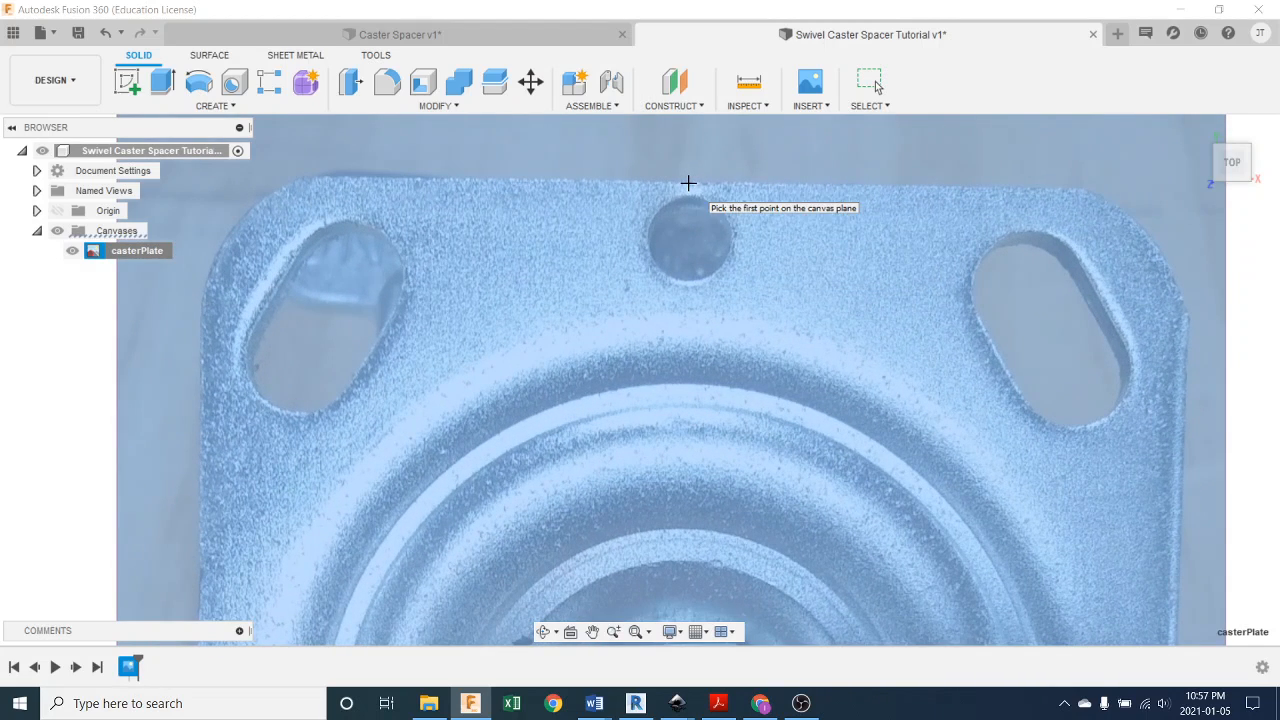
pyautogui.click(688, 183)
pyautogui.scroll(2, 743, 315)
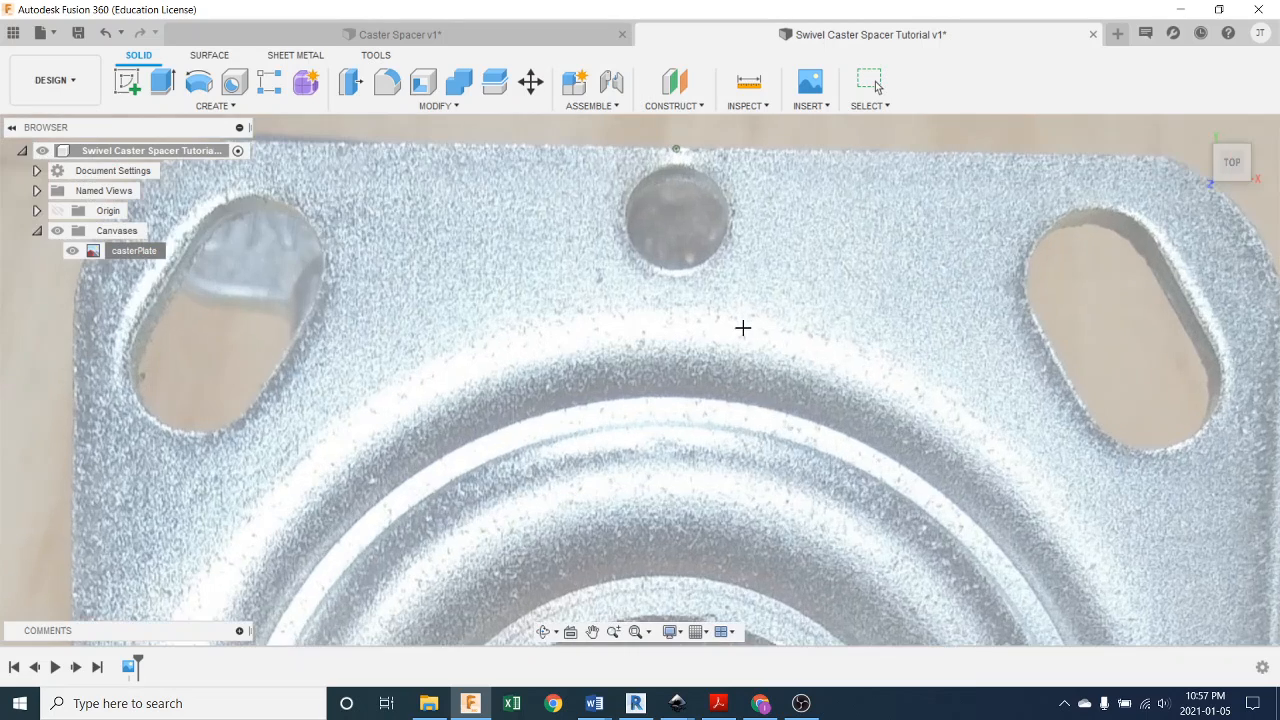
# Pick the second calibration point on the plate's lower edge, directly below the small round hole beside the CHINA marking.
pyautogui.scroll(-3, 738, 335)
pyautogui.scroll(-2, 736, 340)
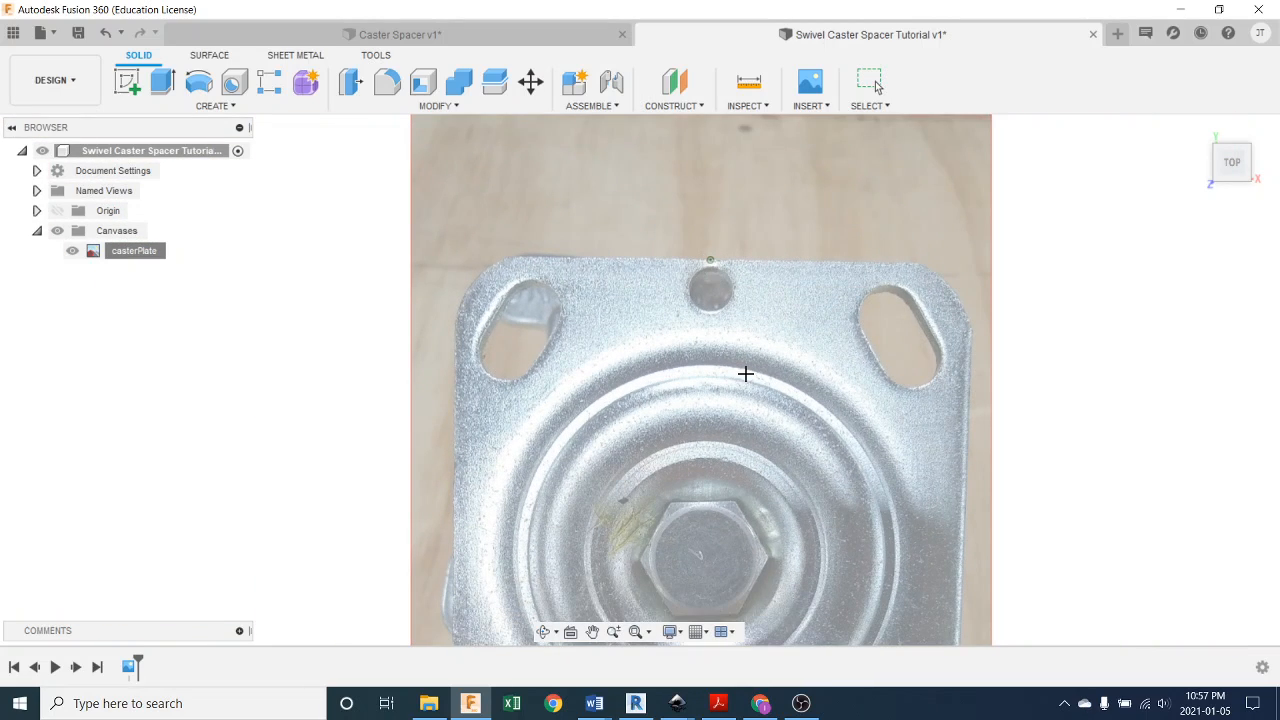
pyautogui.scroll(1, 766, 490)
pyautogui.scroll(-3, 760, 497)
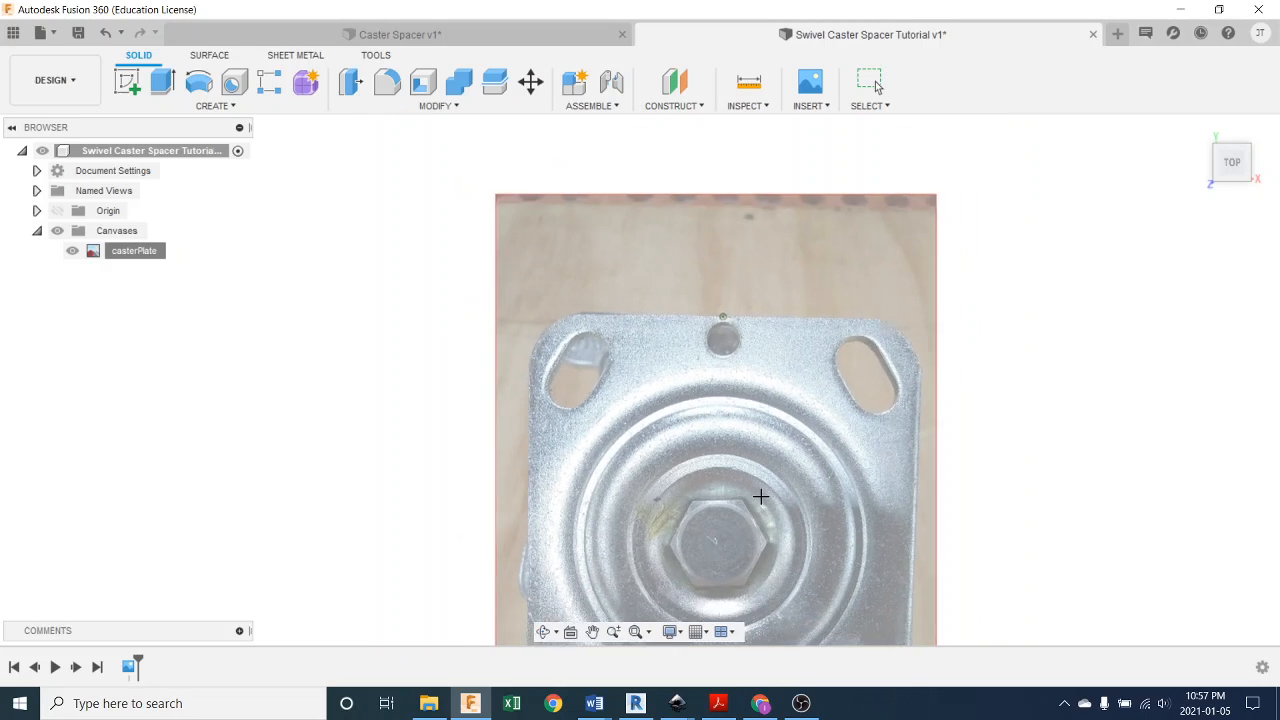
pyautogui.moveTo(759, 521); pyautogui.dragTo(700, 300, button='middle')
pyautogui.scroll(4, 691, 569)
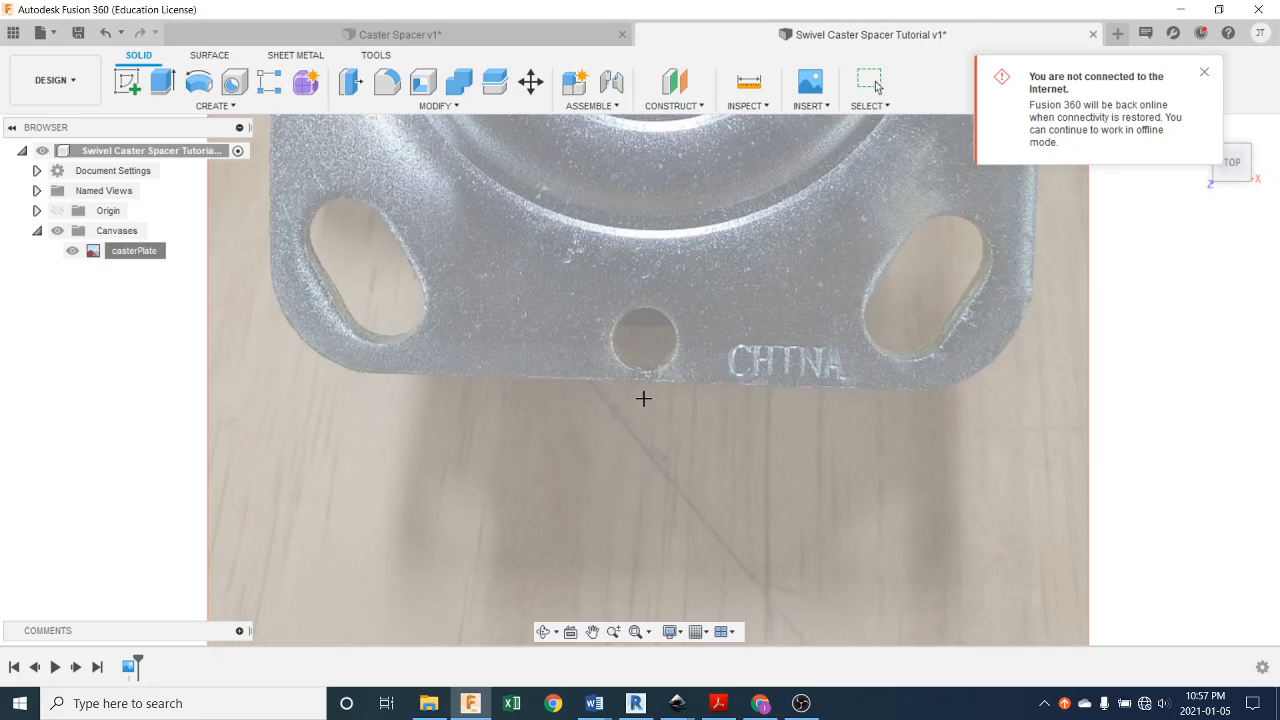
pyautogui.click(644, 381)
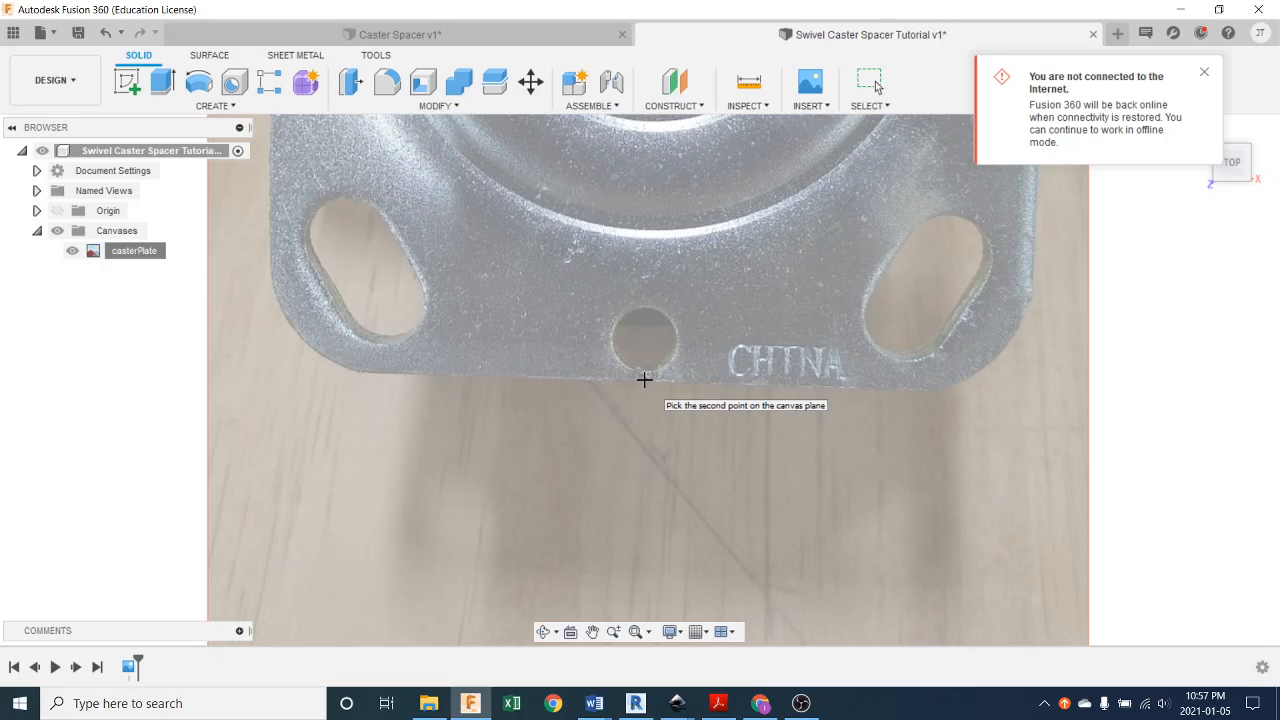
pyautogui.click(646, 390)
# Set the calibration distance between the plate's upper and lower edges to 4 3/8 in and bring the rescaled canvas back into view.
pyautogui.moveTo(704, 321); pyautogui.dragTo(733, 445, button='middle')
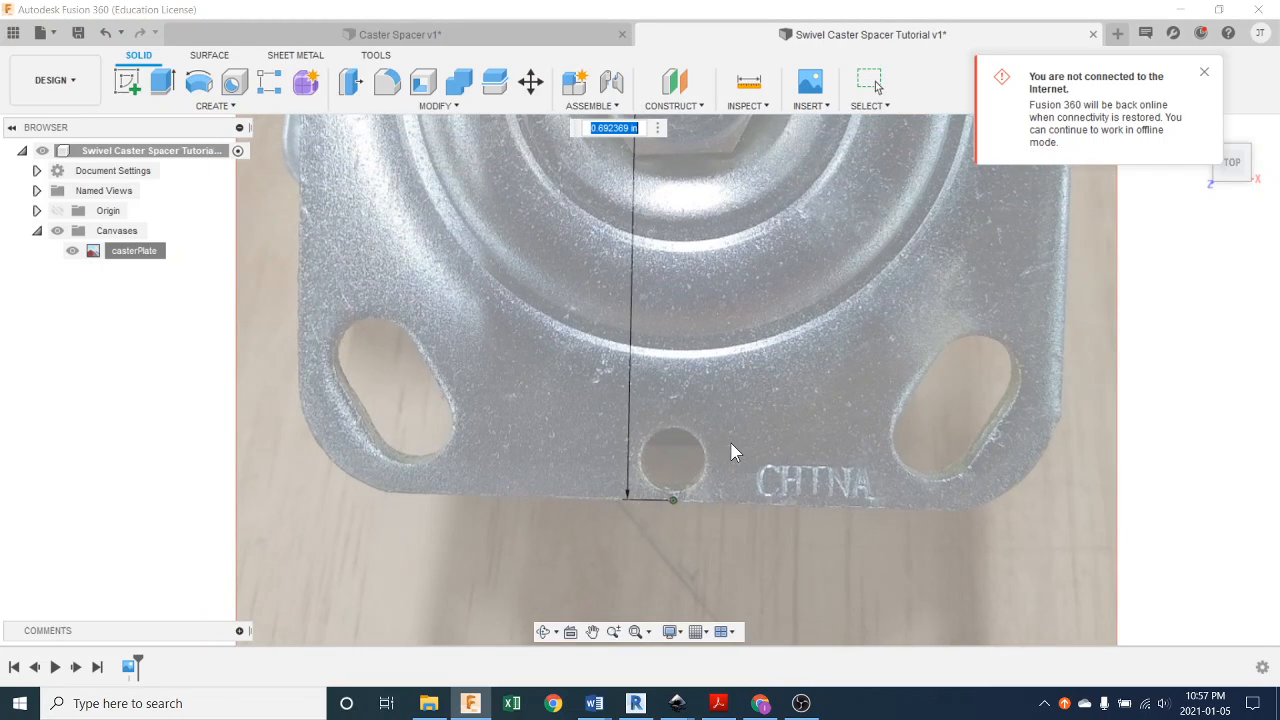
pyautogui.scroll(-2, 650, 230)
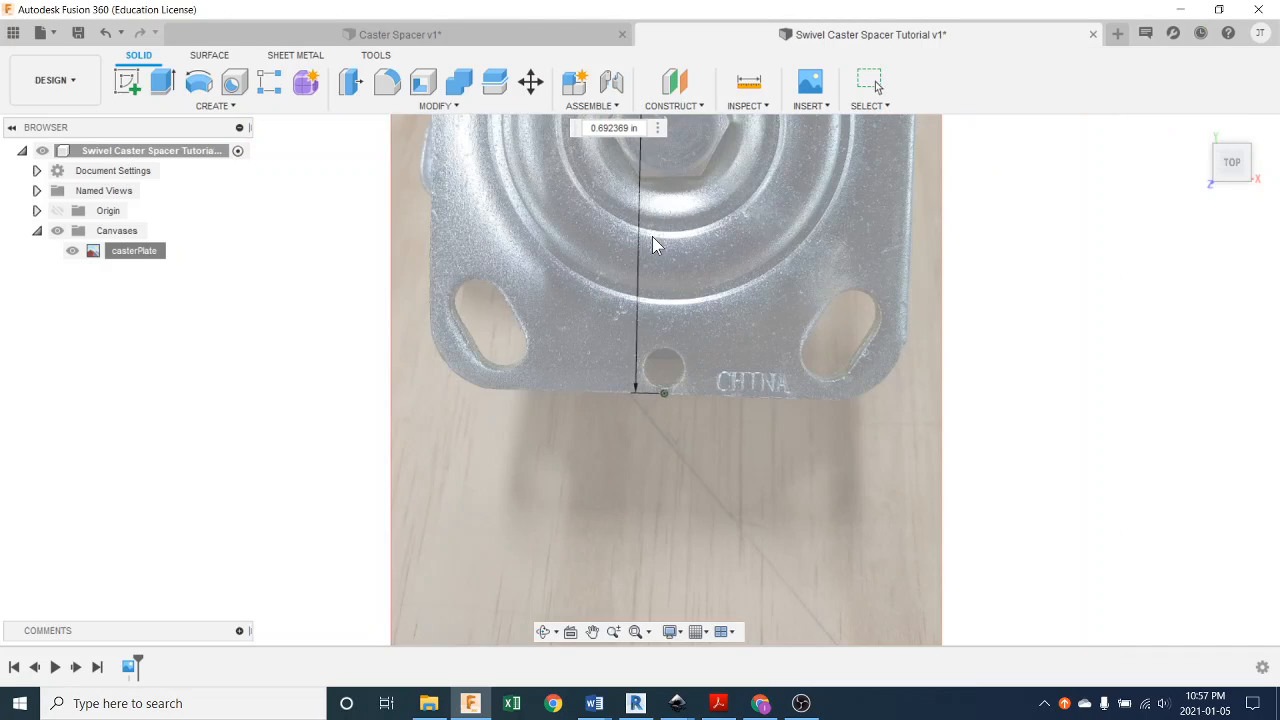
pyautogui.scroll(-1, 658, 255)
pyautogui.moveTo(658, 253); pyautogui.dragTo(656, 433, button='middle')
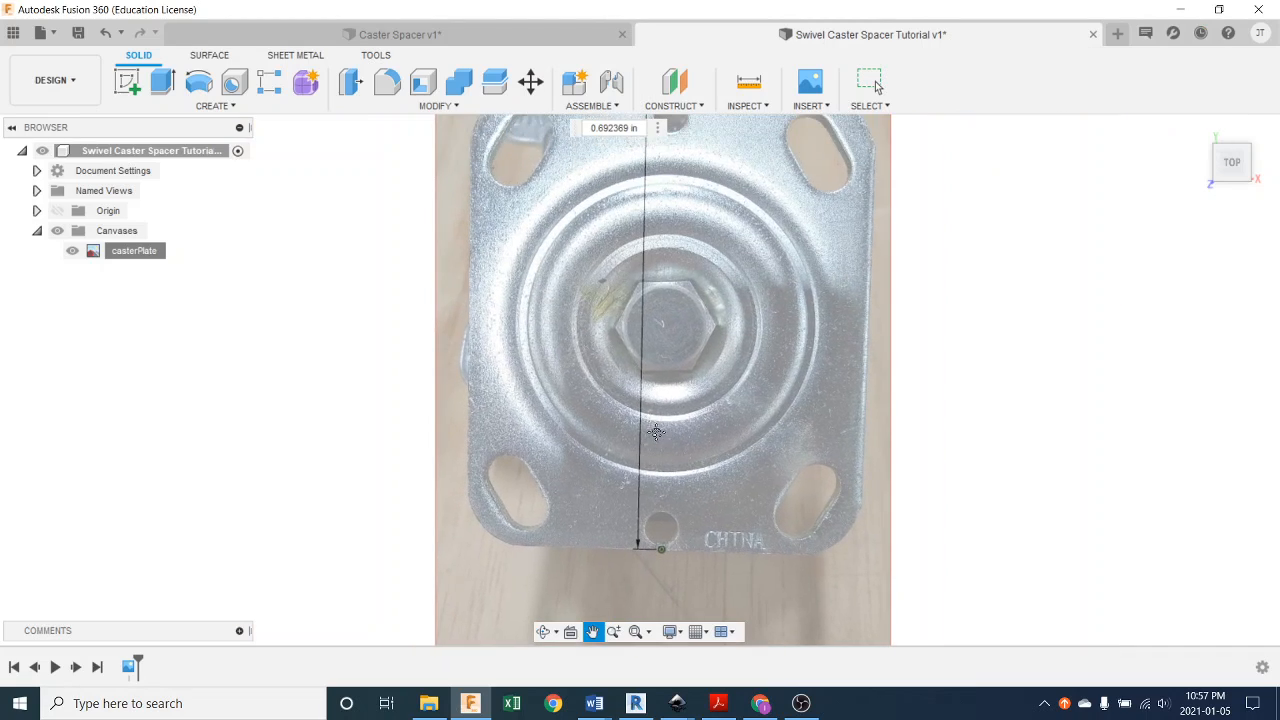
pyautogui.write('4 3/8')
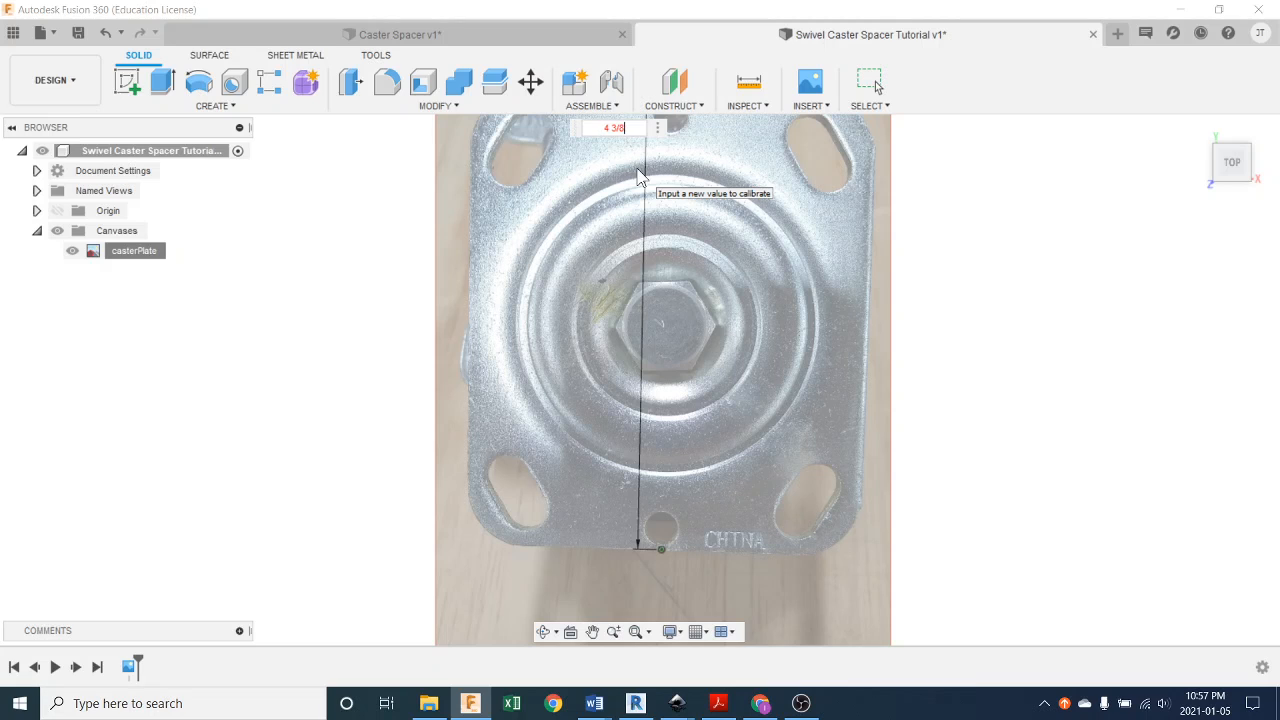
pyautogui.press('Return')
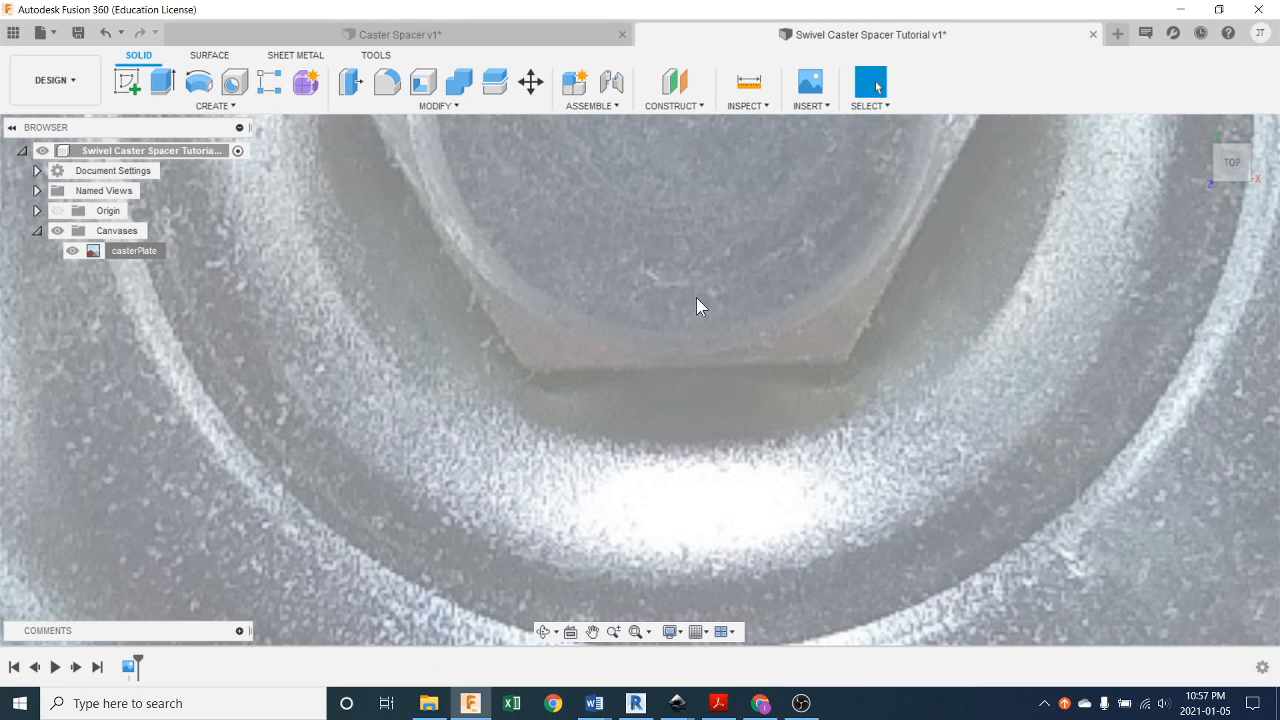
pyautogui.scroll(-5, 708, 319)
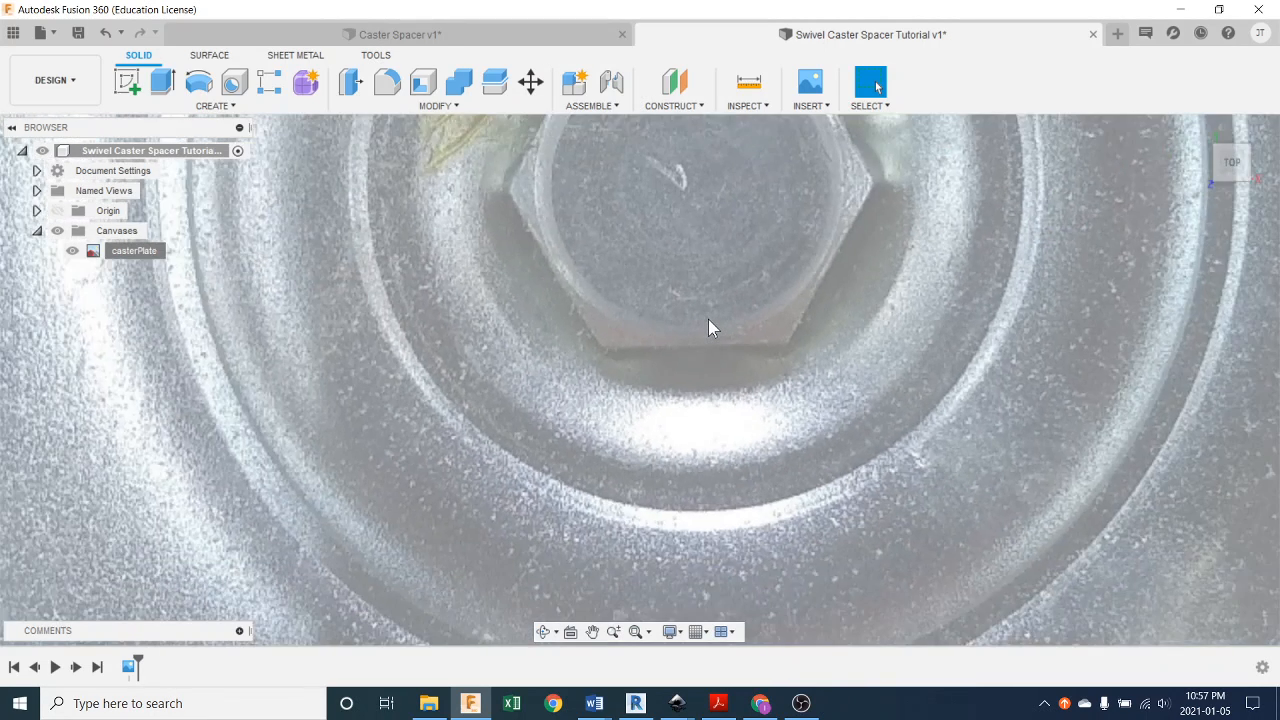
pyautogui.scroll(-5, 708, 327)
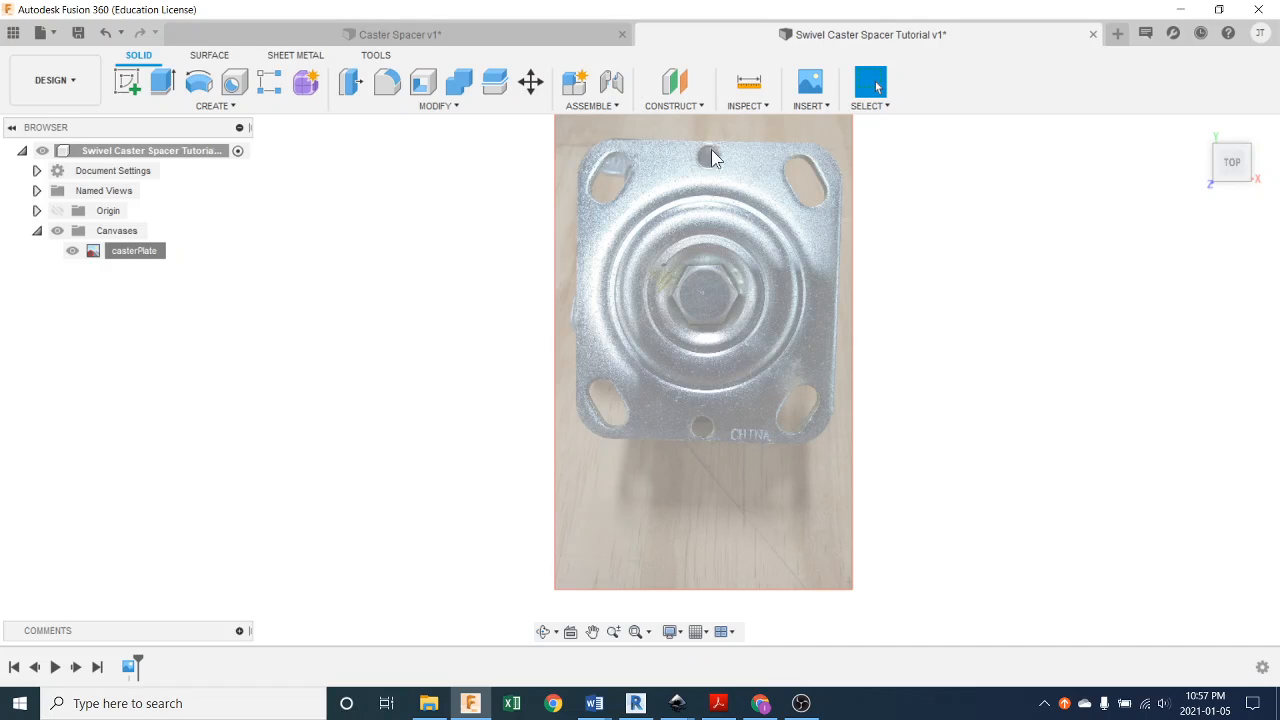
pyautogui.moveTo(763, 434); pyautogui.dragTo(749, 511, button='middle')
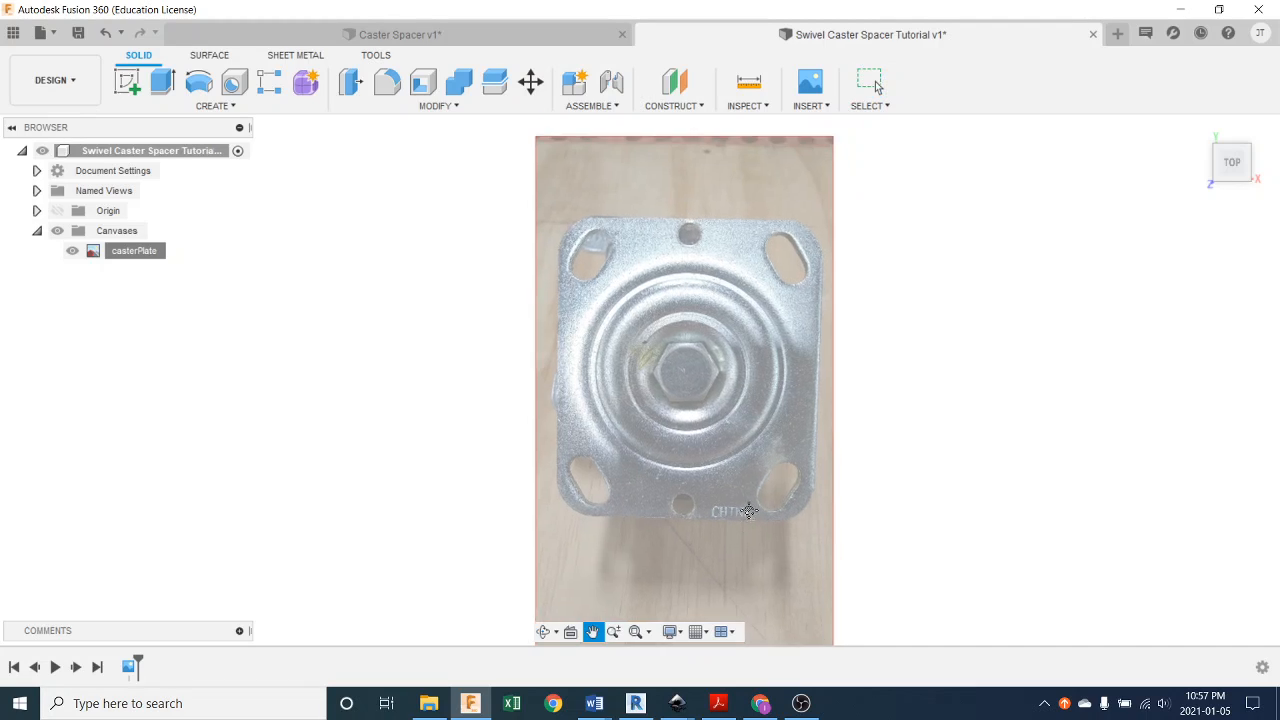
pyautogui.press('Escape')
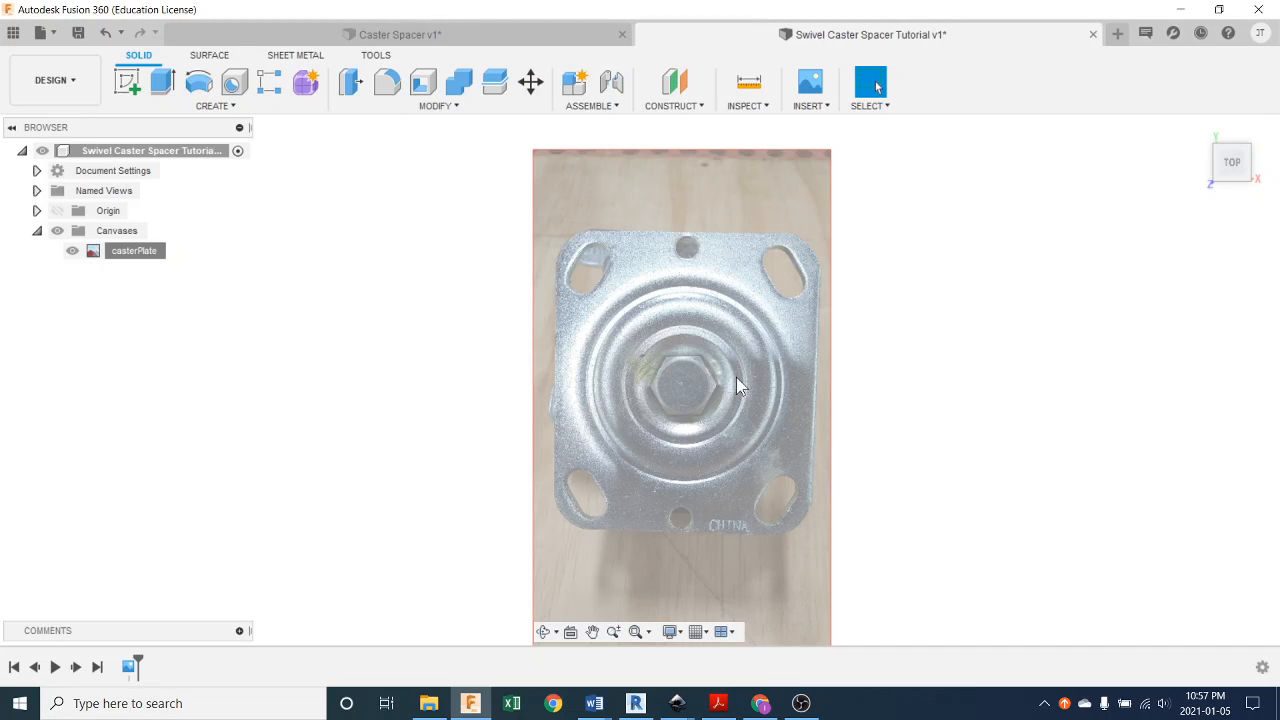
# Open the casterPlate canvas for editing and rotate it to a Z Angle of 0.5 deg to straighten the plate.
pyautogui.scroll(5, 736, 387)
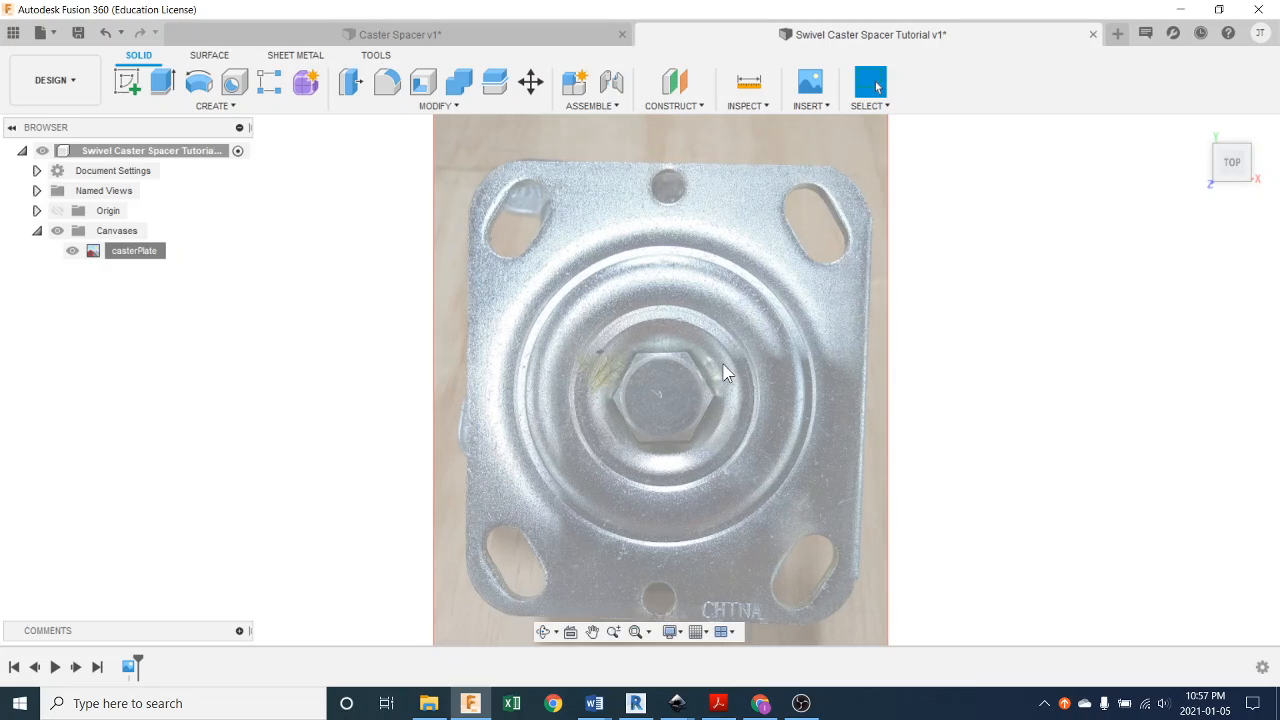
pyautogui.scroll(2, 726, 372)
pyautogui.scroll(1, 726, 372)
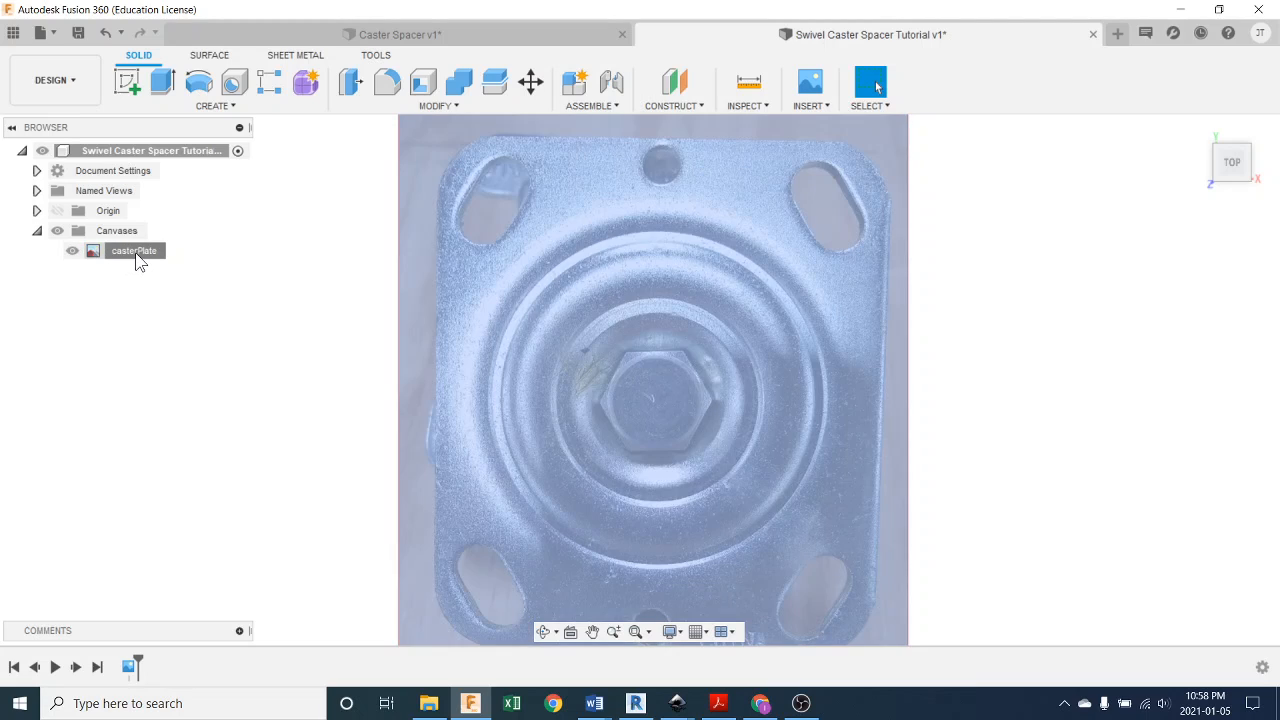
pyautogui.rightClick(135, 251)
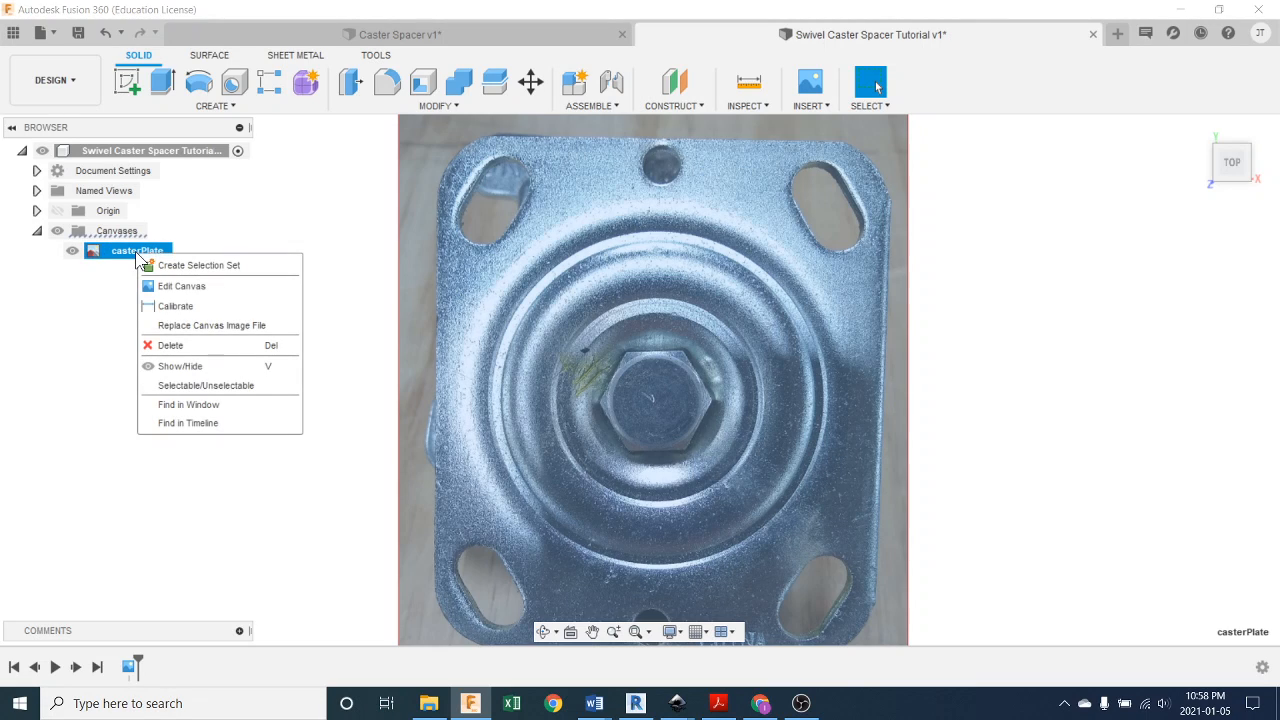
pyautogui.click(181, 286)
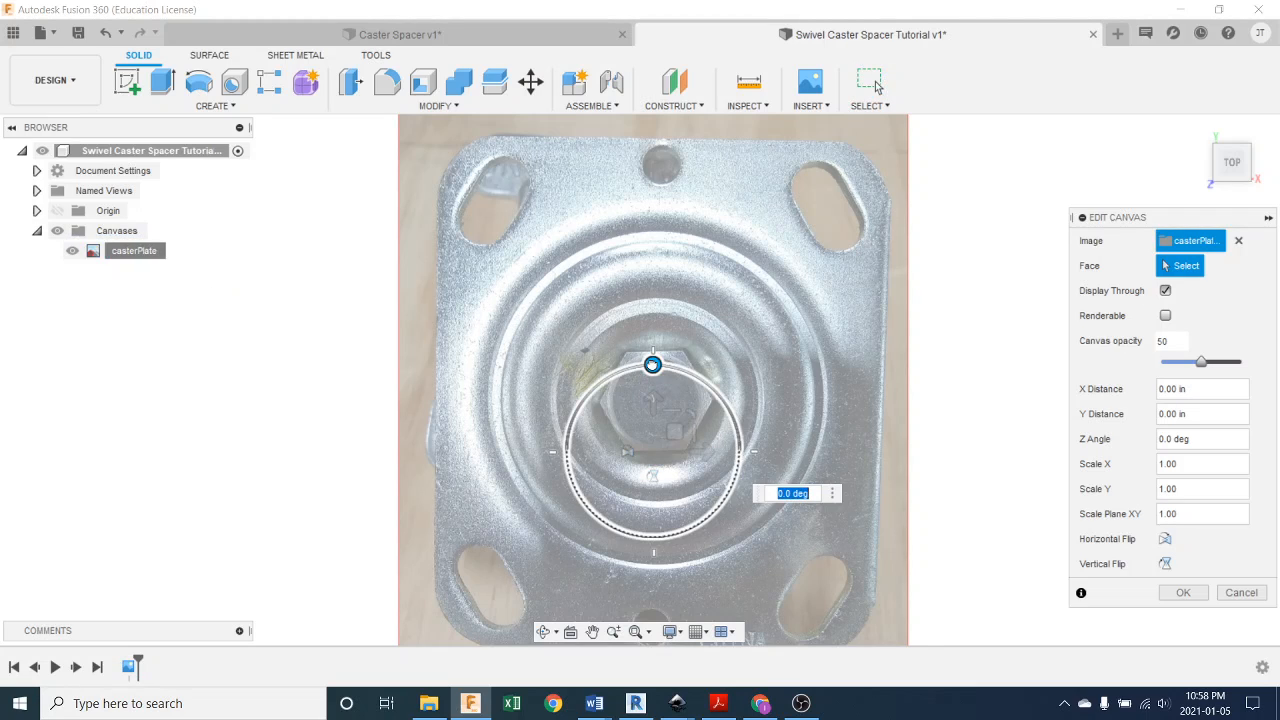
pyautogui.moveTo(652, 364)
pyautogui.mouseDown()
pyautogui.moveTo(640, 363)
pyautogui.moveTo(653, 362)
pyautogui.mouseUp()
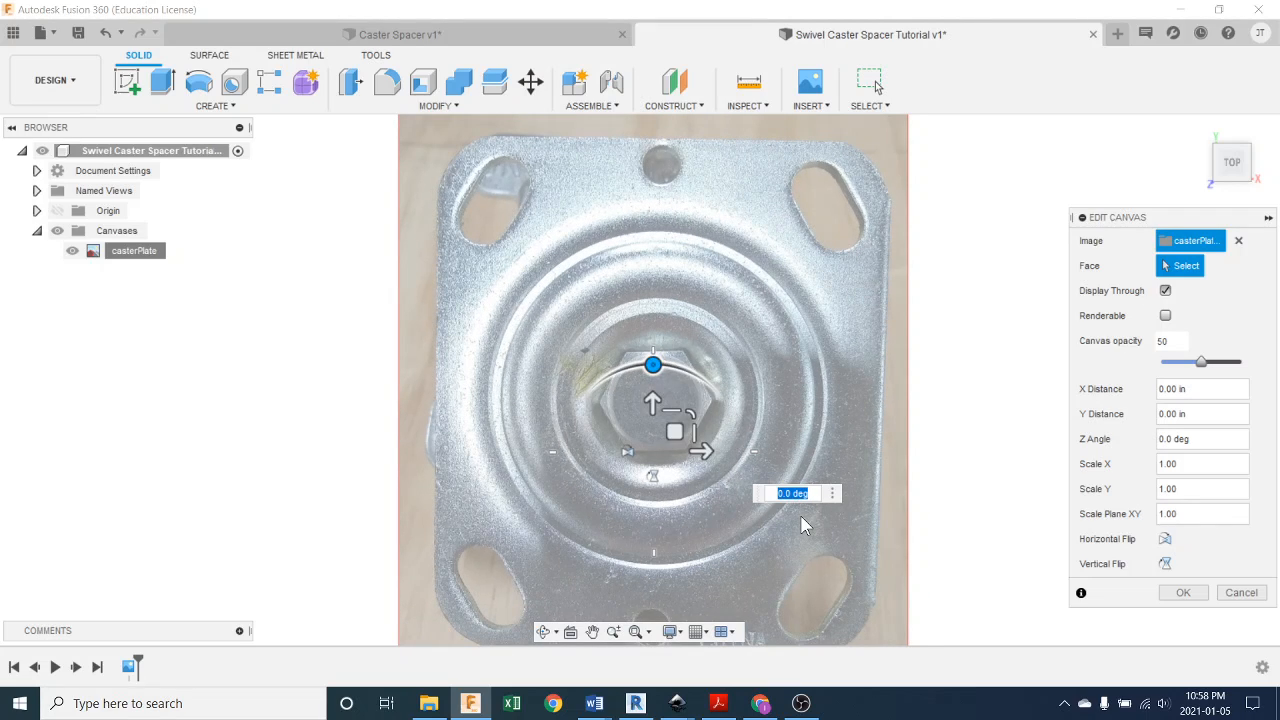
pyautogui.write('.5')
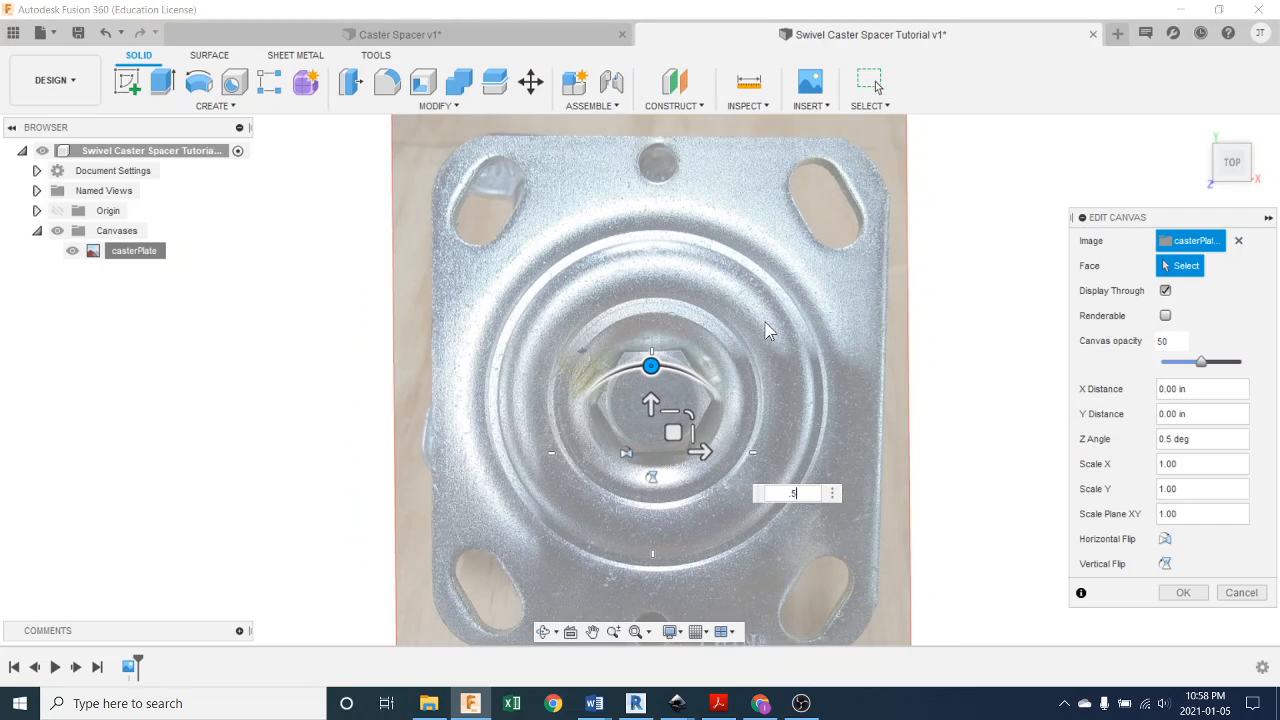
pyautogui.scroll(1, 765, 330)
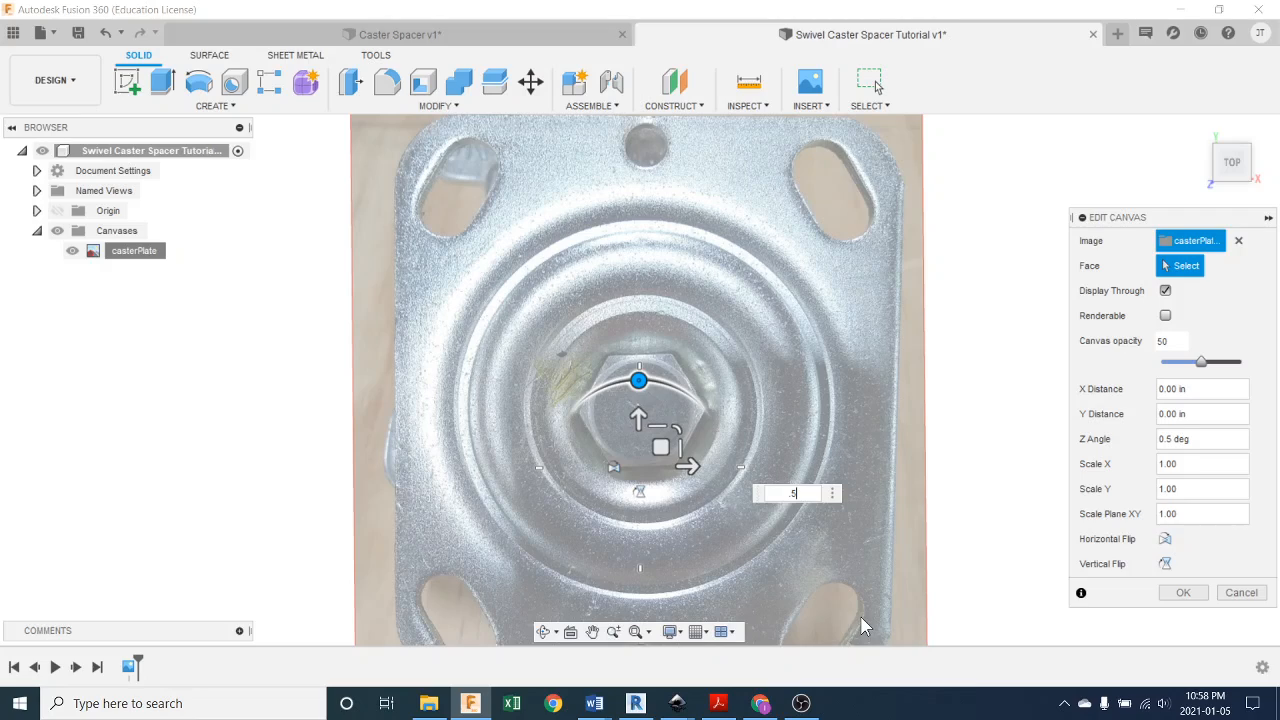
# Refine the canvas's Z Angle to 0.52 deg and accept the edit.
pyautogui.write('1')
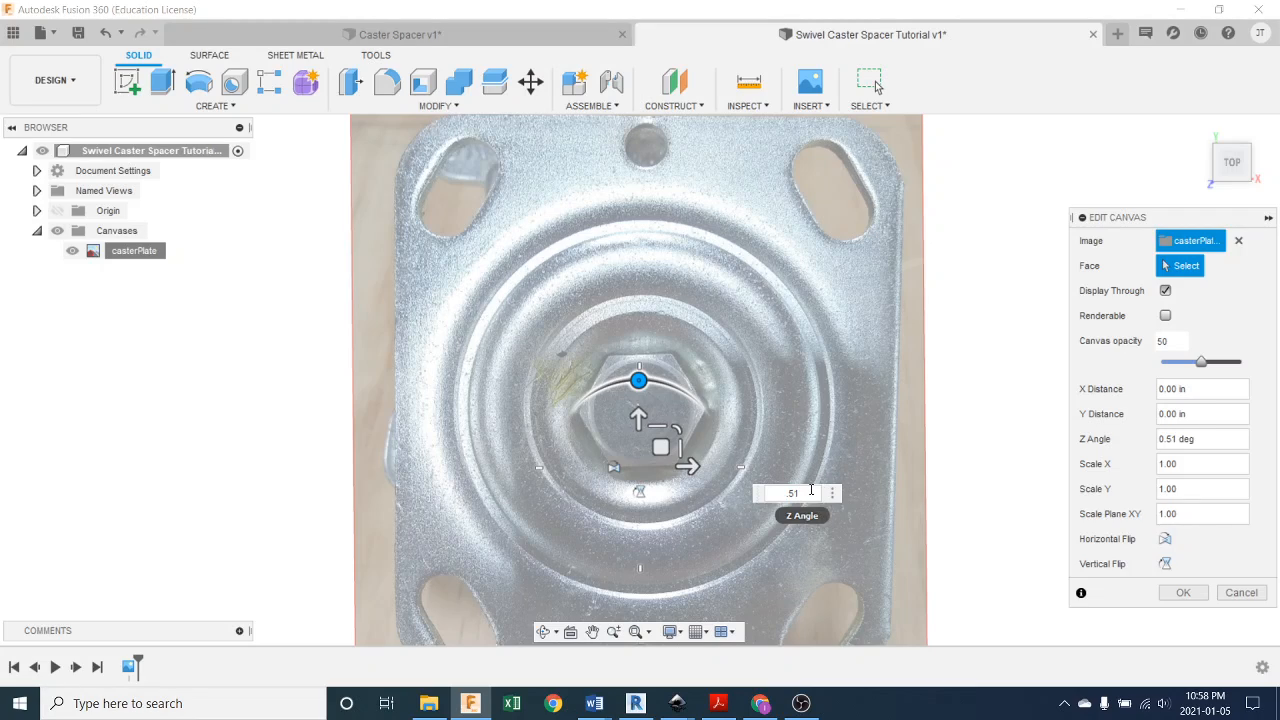
pyautogui.moveTo(811, 490); pyautogui.dragTo(774, 487)
pyautogui.write('.52')
pyautogui.press('Return')
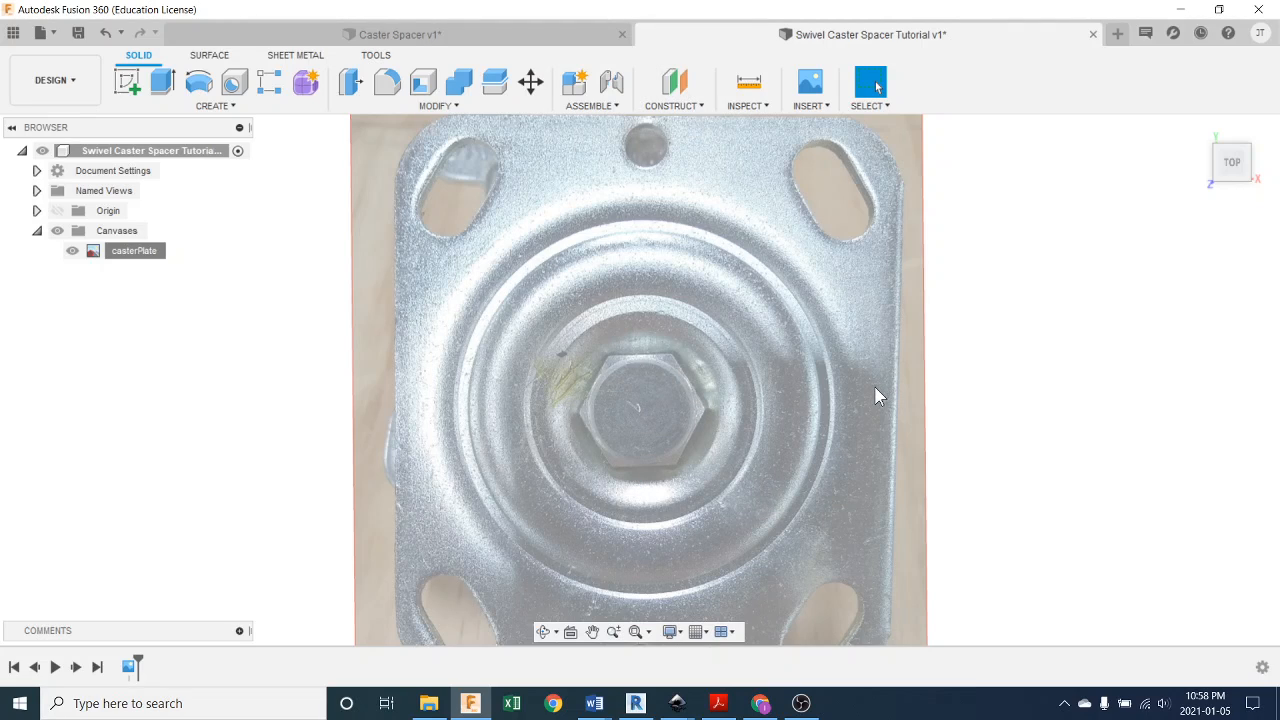
pyautogui.scroll(-1, 872, 390)
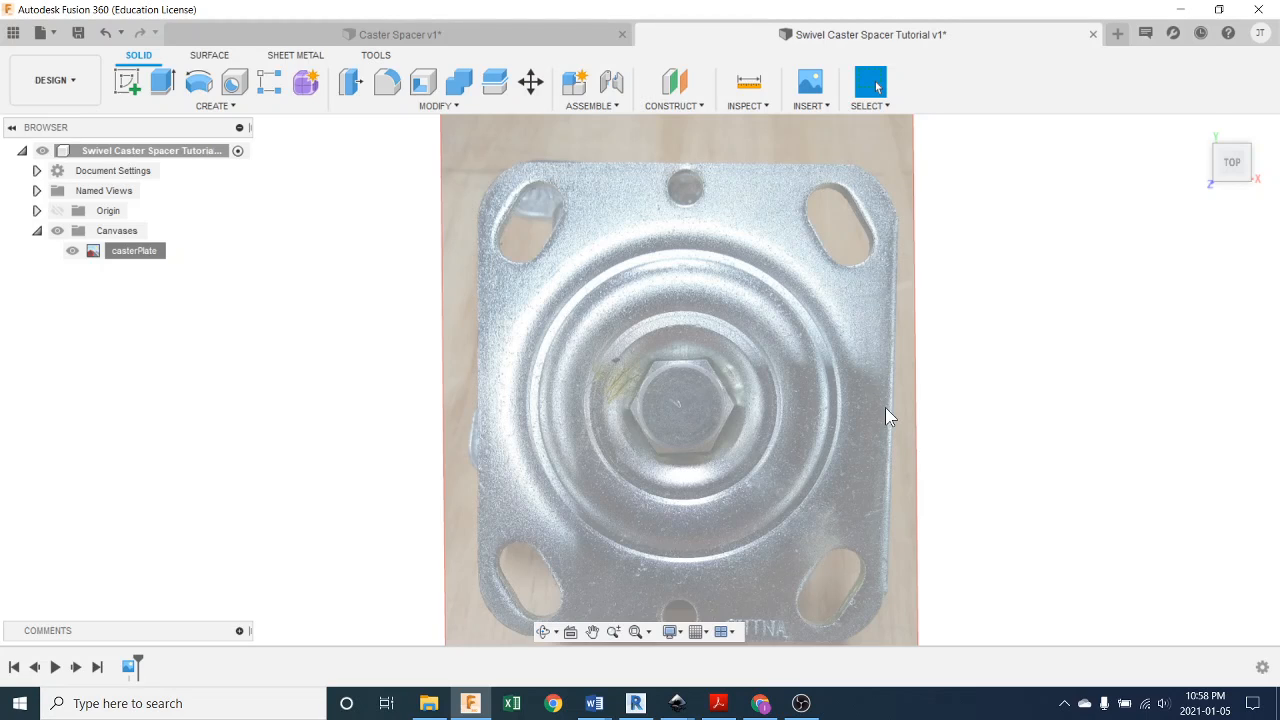
pyautogui.scroll(1, 886, 407)
pyautogui.scroll(-2, 886, 407)
pyautogui.moveTo(917, 429); pyautogui.dragTo(889, 378, button='middle')
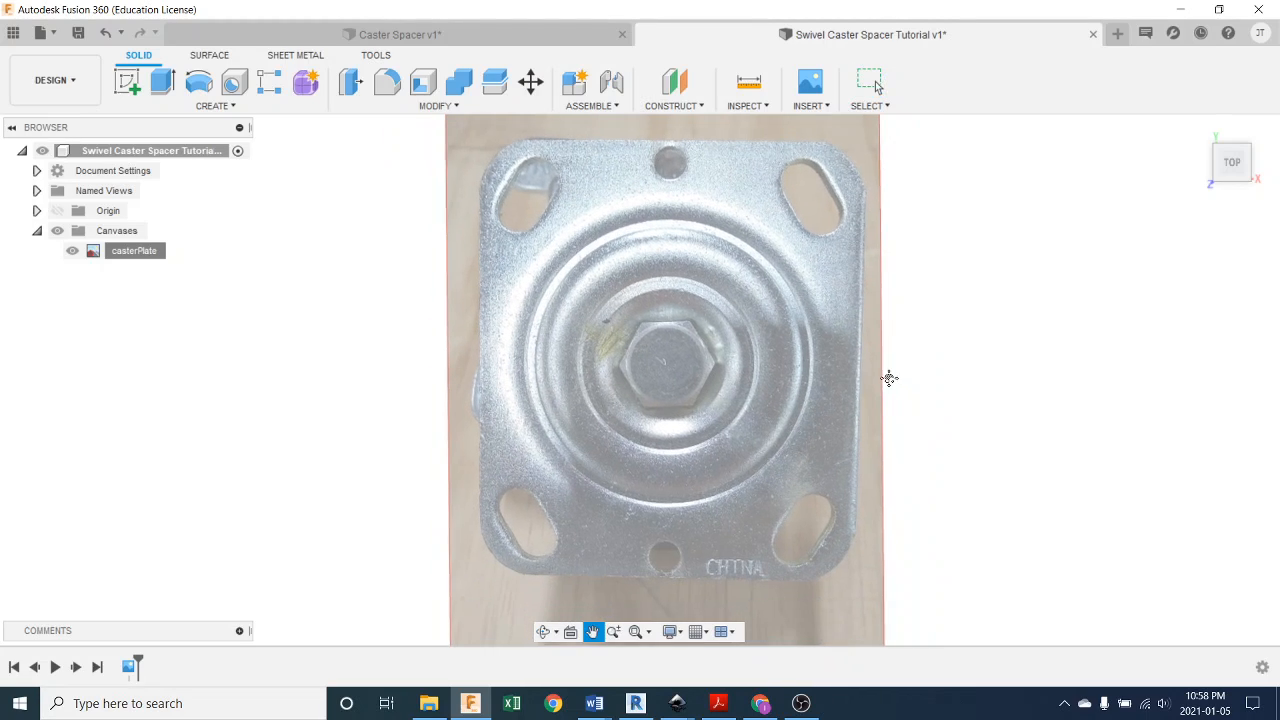